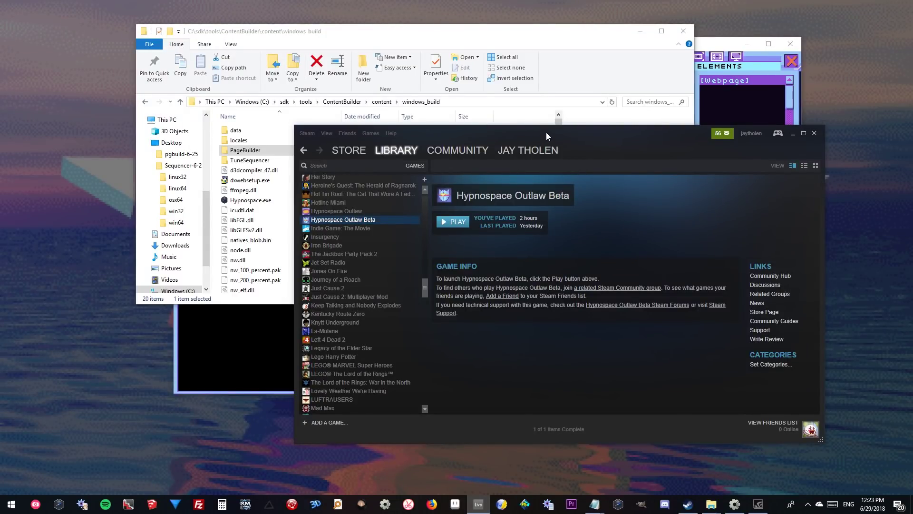
- View the local files properties of Hypnospace Outlaw Beta in the game library, and close the properties
mouse_move(547, 133)
mouse_down()
mouse_move(352, 127)
mouse_move(336, 148)
mouse_move(549, 151)
mouse_move(532, 144)
mouse_move(562, 119)
mouse_move(370, 101)
mouse_move(568, 131)
mouse_move(554, 124)
mouse_up()
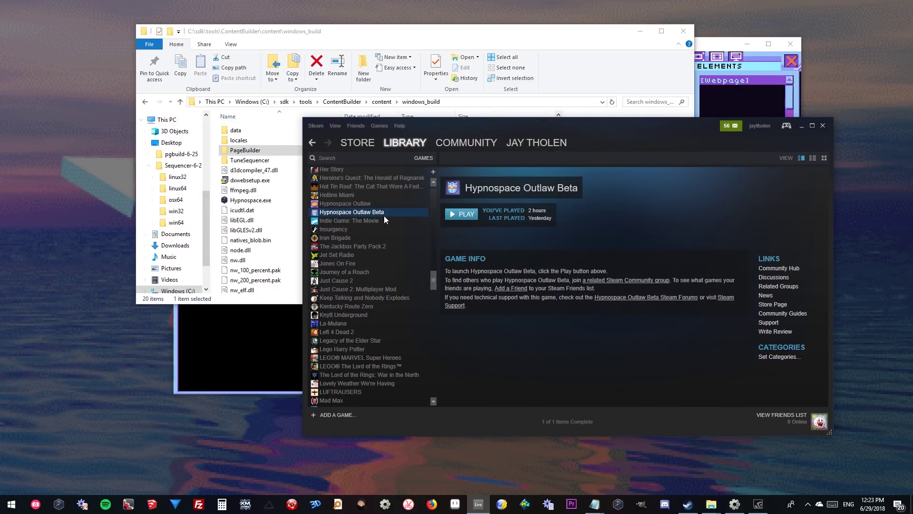
right_click(381, 209)
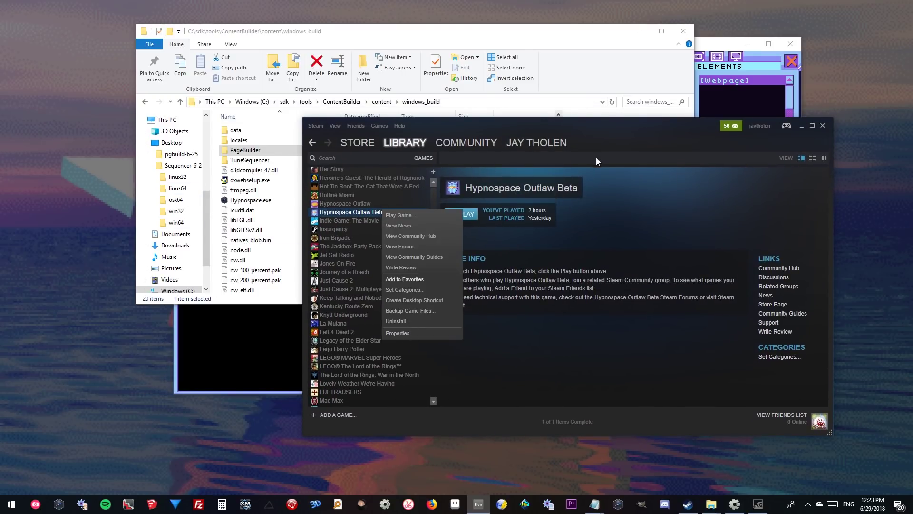
click(630, 127)
right_click(384, 211)
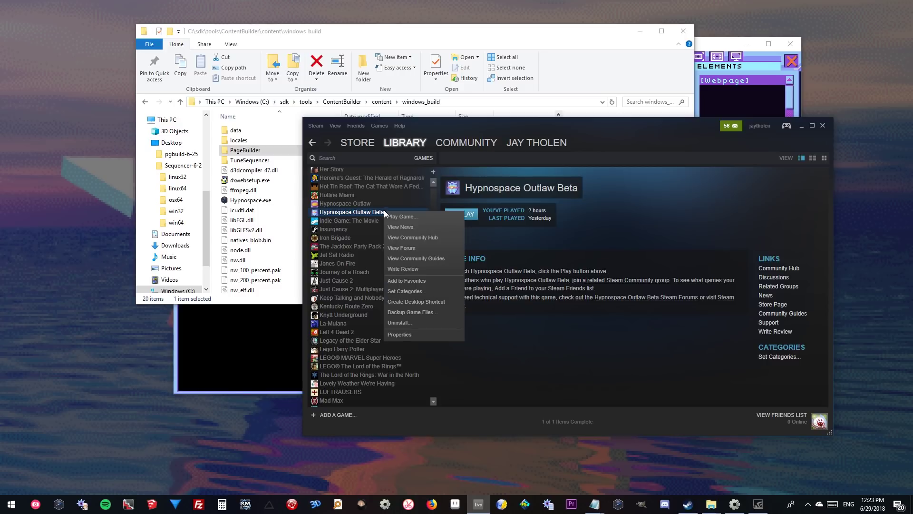
click(404, 335)
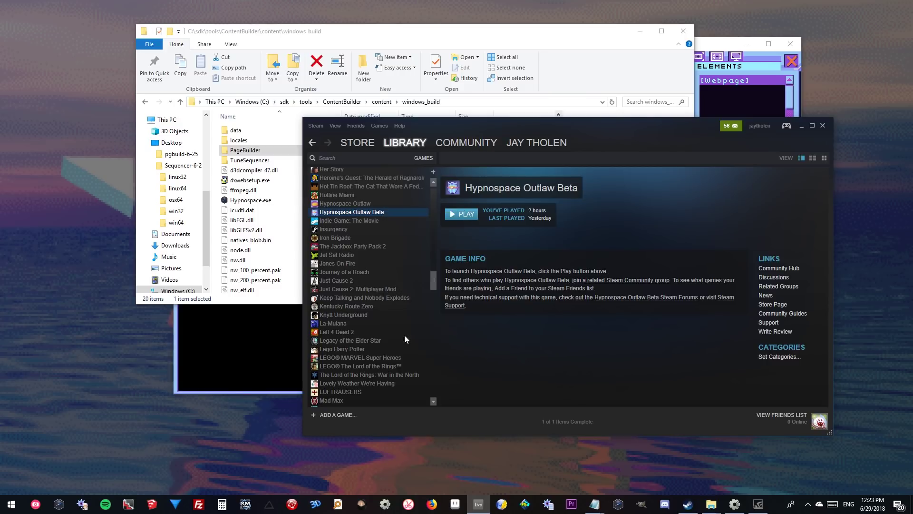
click(621, 200)
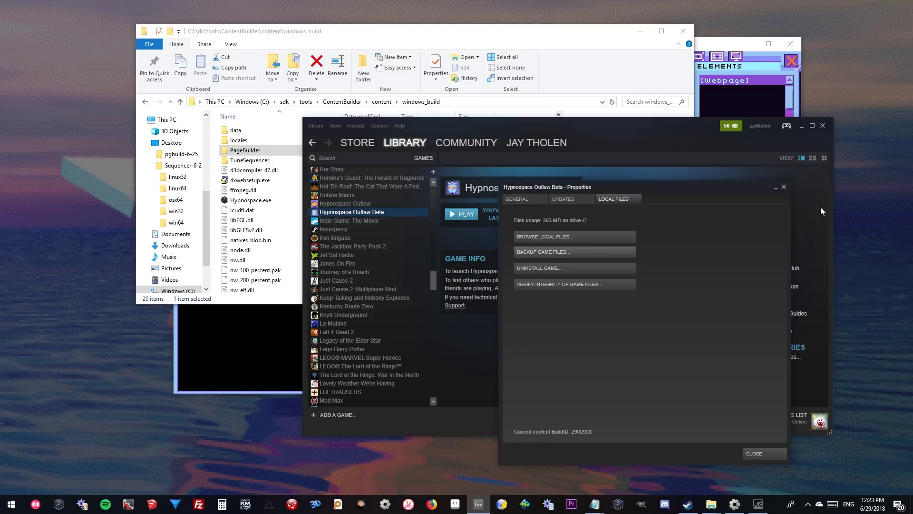
click(783, 188)
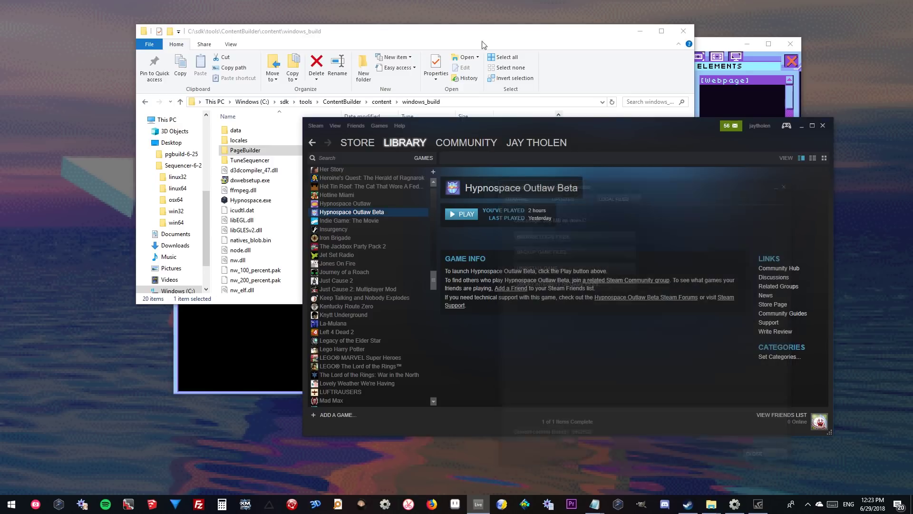
- Switch to File Explorer and examine the windows_build folder and the contents of its TuneSequencer folder
click(422, 33)
click(247, 200)
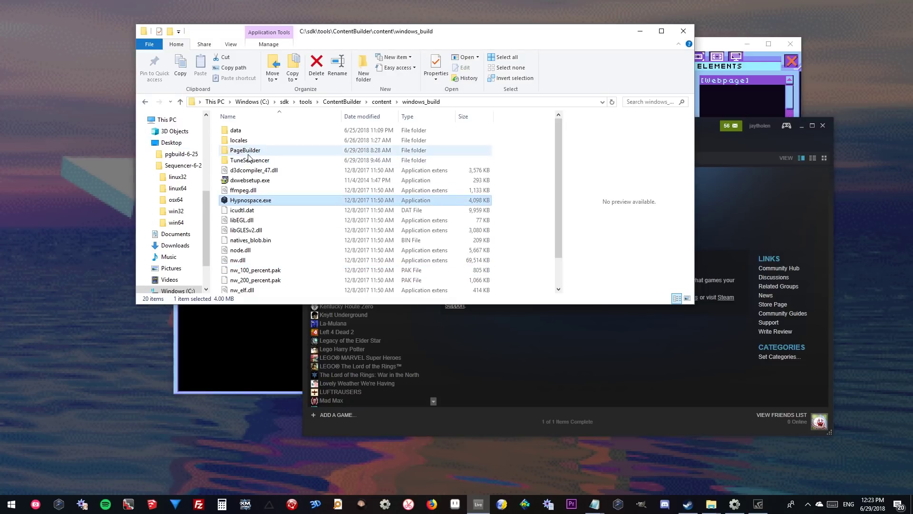
click(245, 160)
click(245, 201)
click(244, 161)
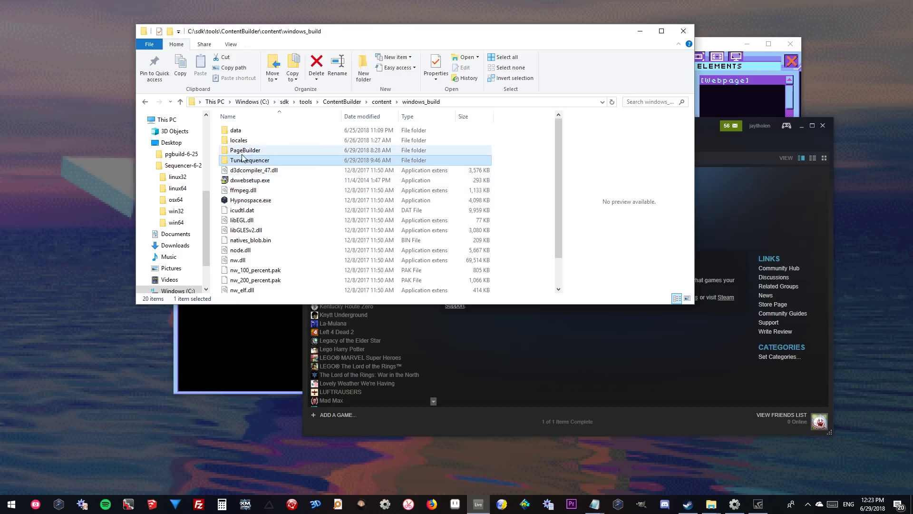
double_click(248, 160)
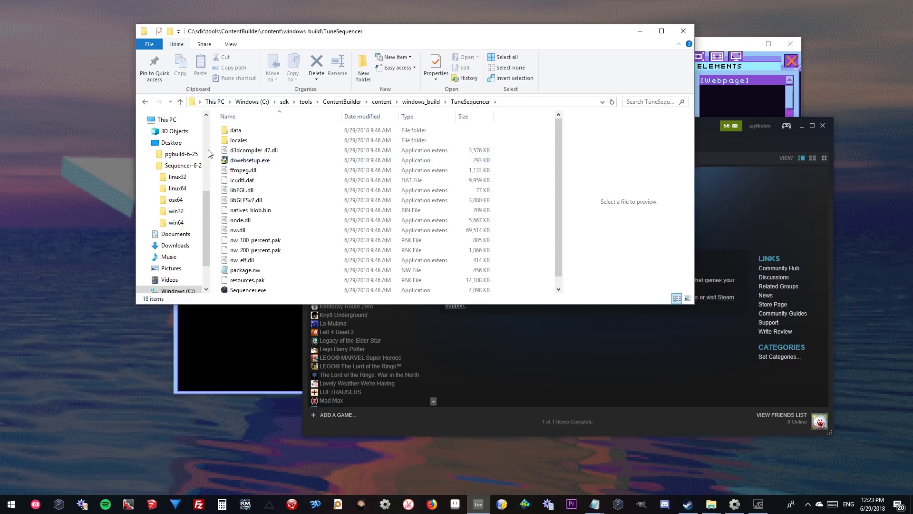
scroll(292, 219, down, 1)
scroll(276, 249, up, 1)
scroll(264, 233, down, 1)
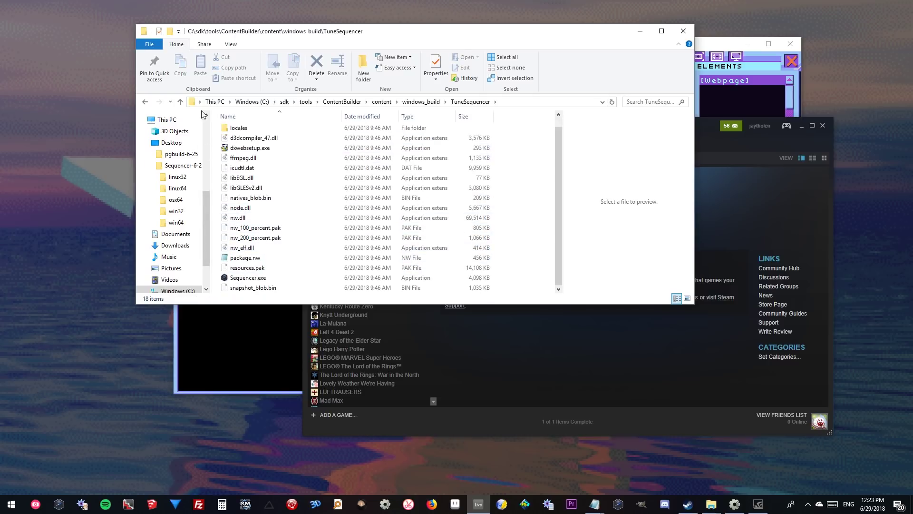
click(146, 102)
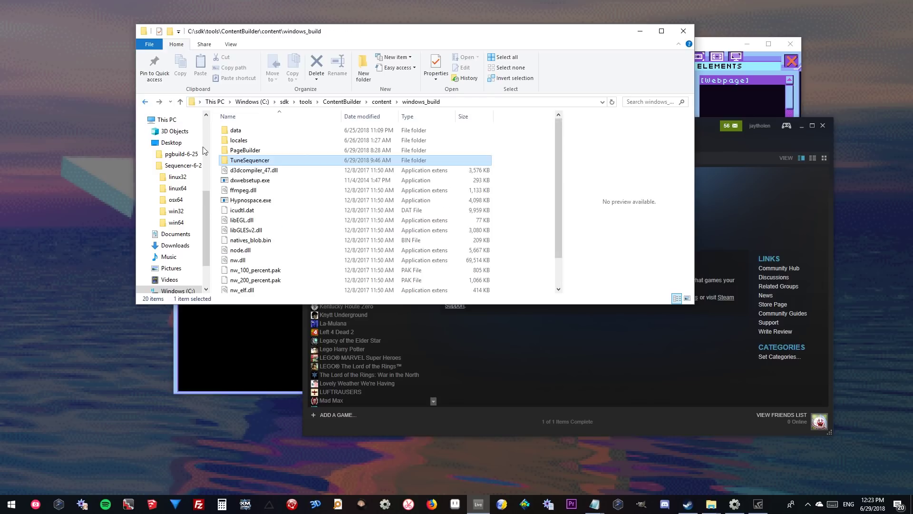
- Open the PageBuilder folder, select PageBuilder.exe and bring up the PageEditor window
double_click(252, 148)
scroll(293, 200, down, 1)
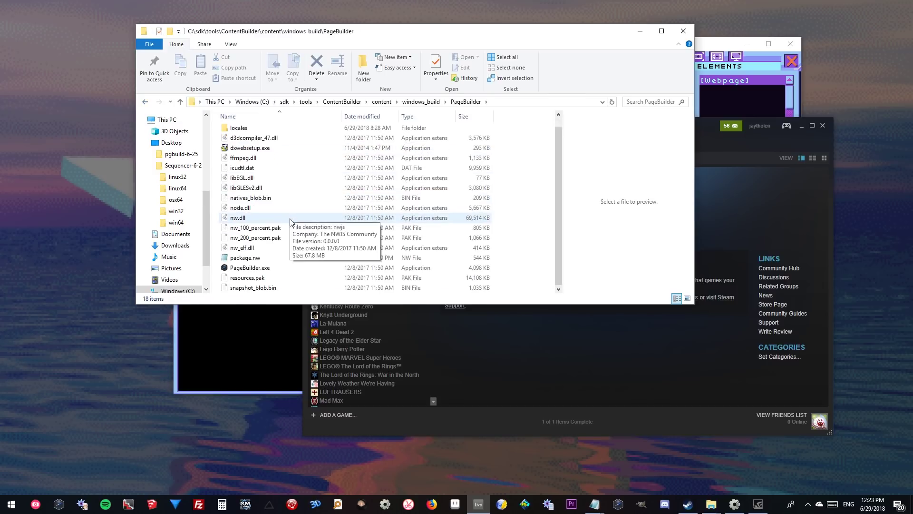
click(247, 267)
double_click(247, 268)
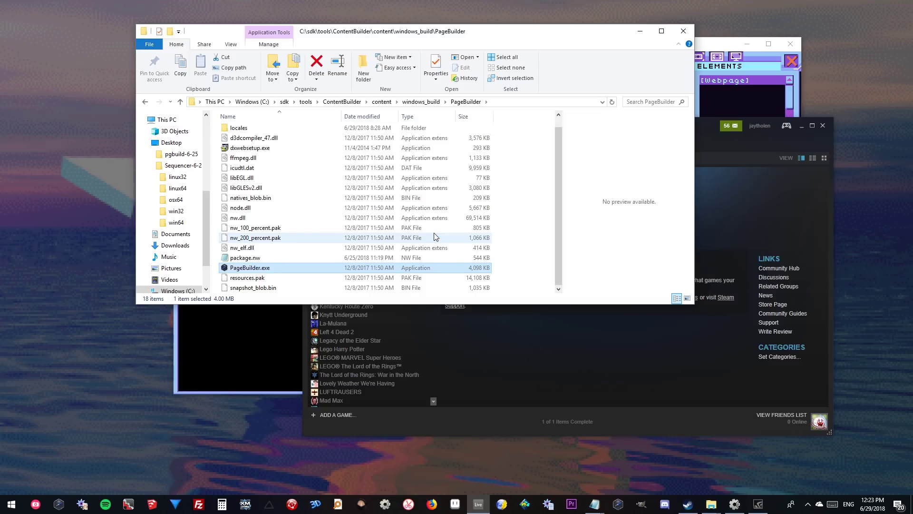
click(717, 45)
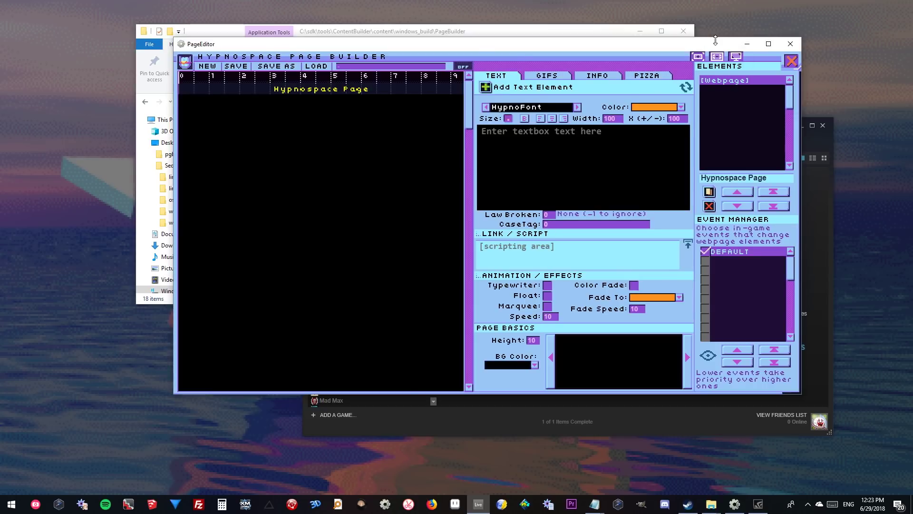
- Toggle the vertical ruler guides over the page canvas on and off, leaving them off
drag(476, 46, 463, 75)
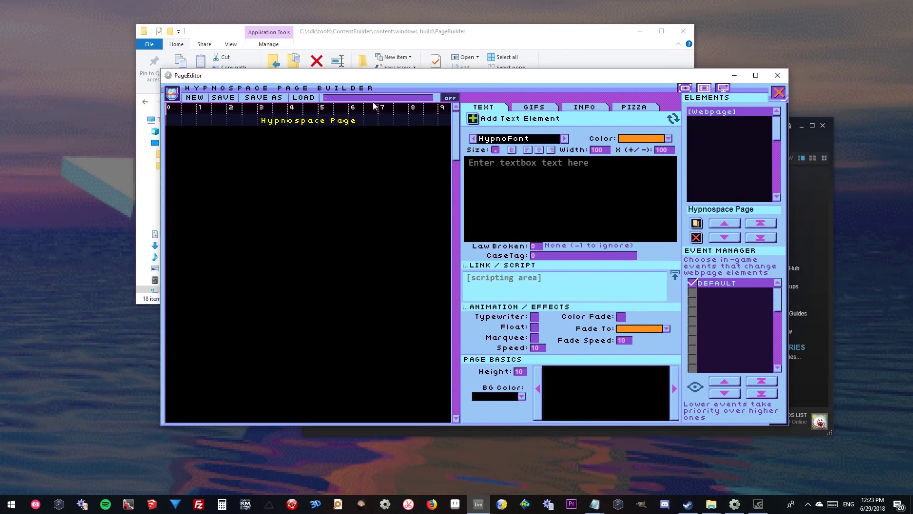
click(449, 100)
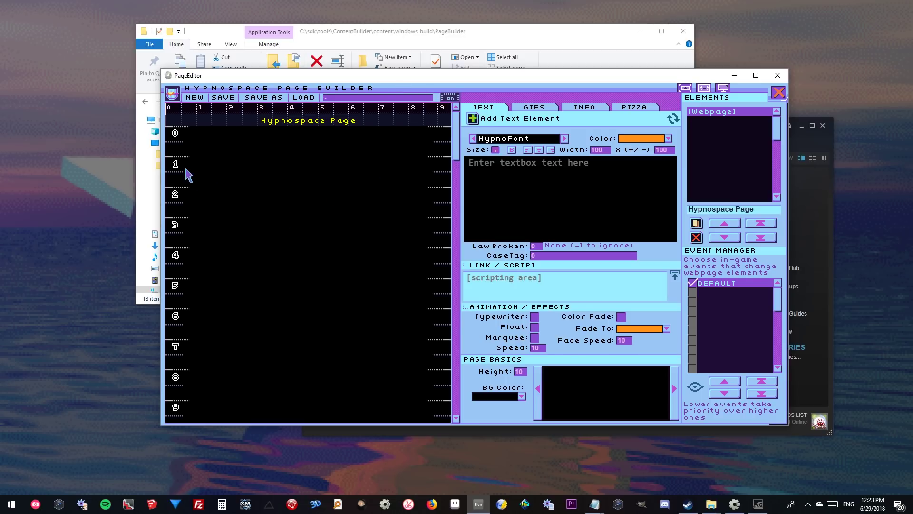
scroll(180, 351, up, 1)
click(453, 98)
click(453, 99)
click(454, 99)
click(453, 99)
click(453, 99)
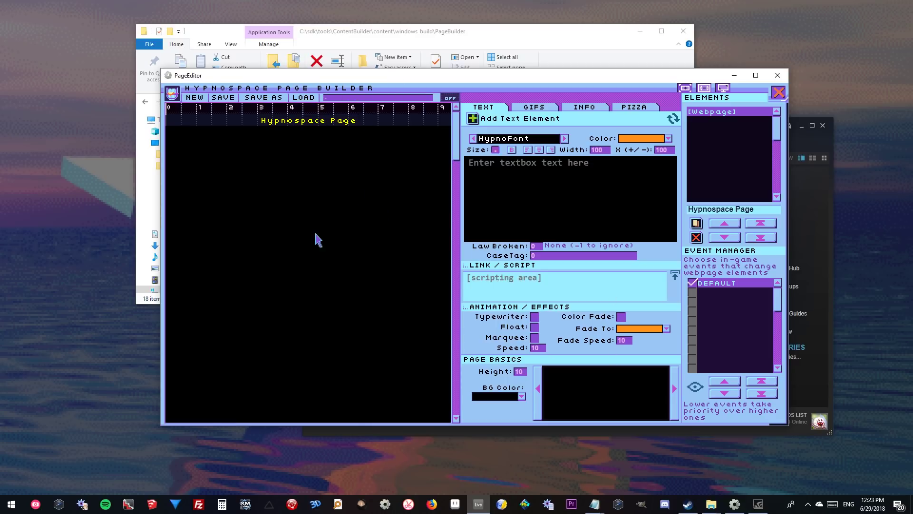
- Add a text element to the page and place it slightly below the page title
drag(309, 76, 288, 68)
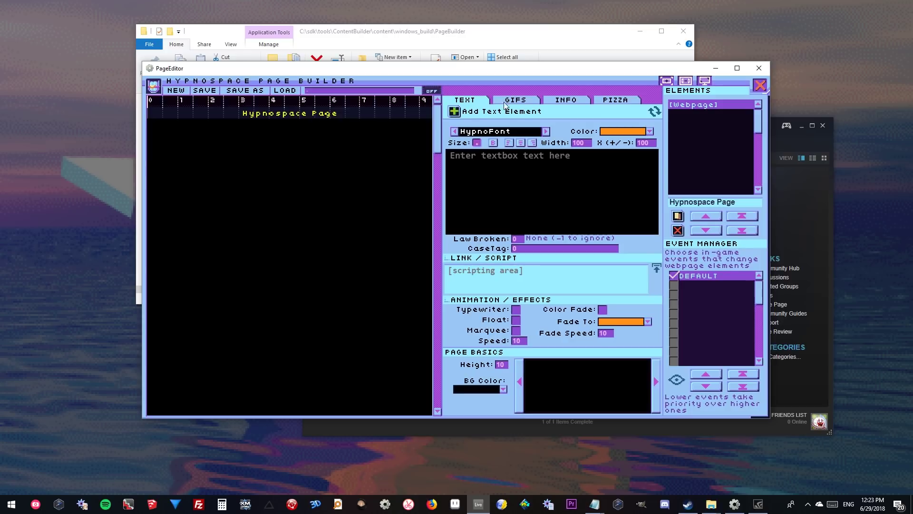
click(453, 112)
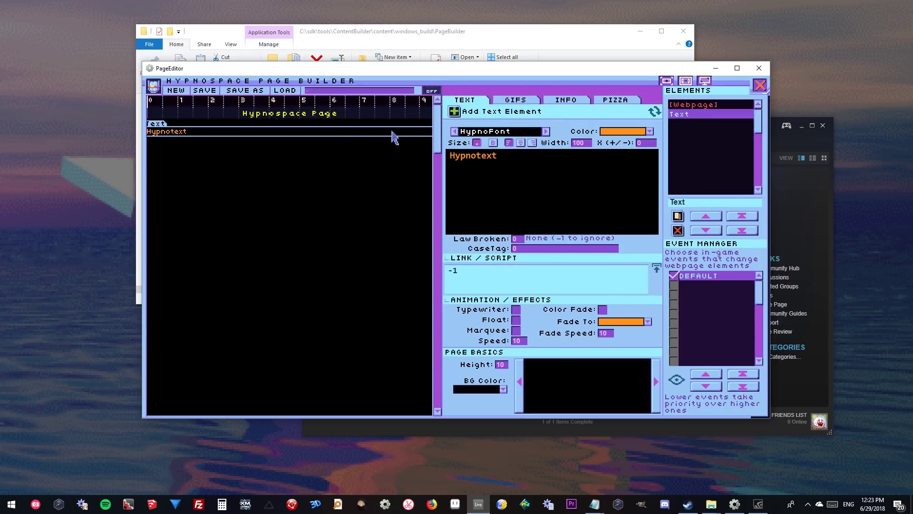
drag(392, 131, 354, 149)
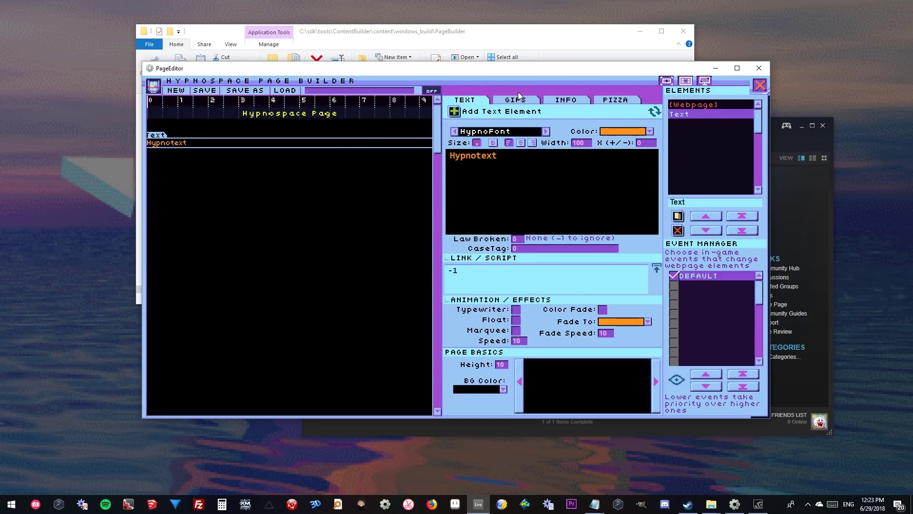
- Browse the IMG images and add the 3dheart image to the page, moving it down the canvas
click(522, 102)
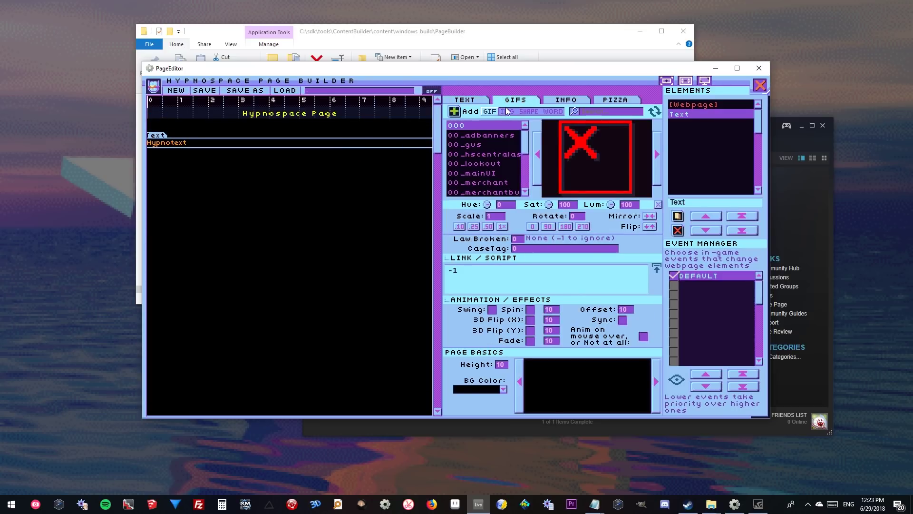
click(506, 110)
click(492, 158)
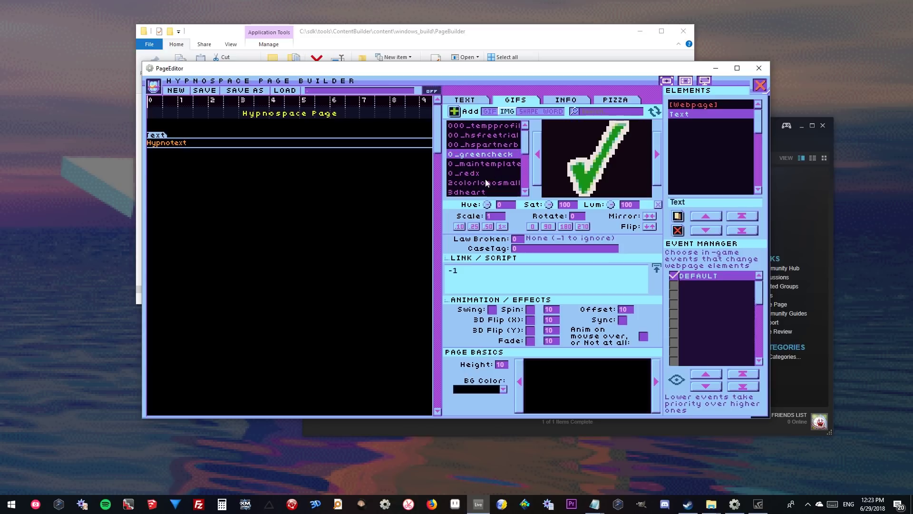
click(488, 174)
scroll(500, 177, down, 1)
click(488, 174)
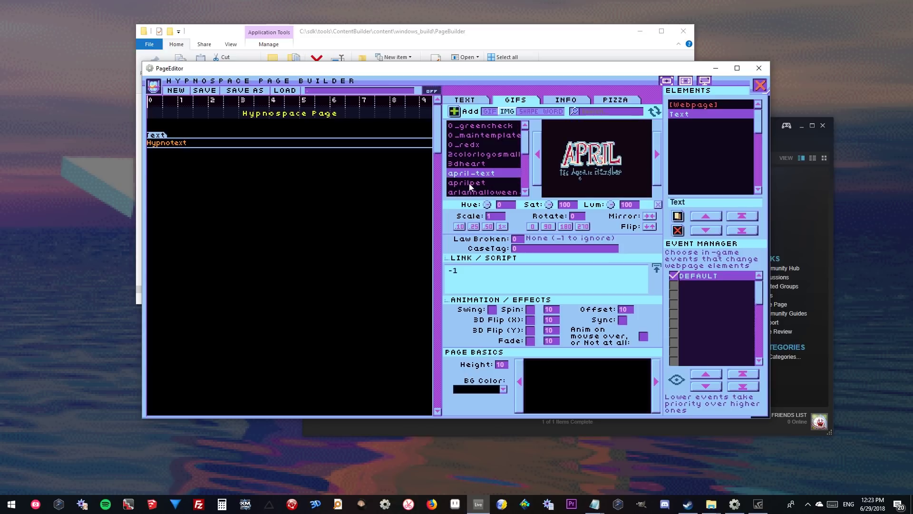
click(477, 164)
scroll(489, 157, down, 1)
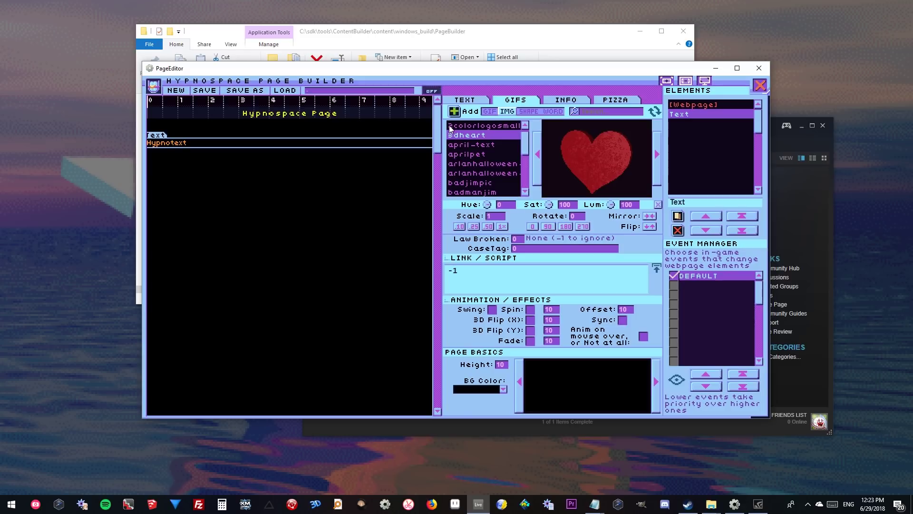
click(480, 145)
click(473, 135)
click(456, 110)
drag(354, 171, 384, 297)
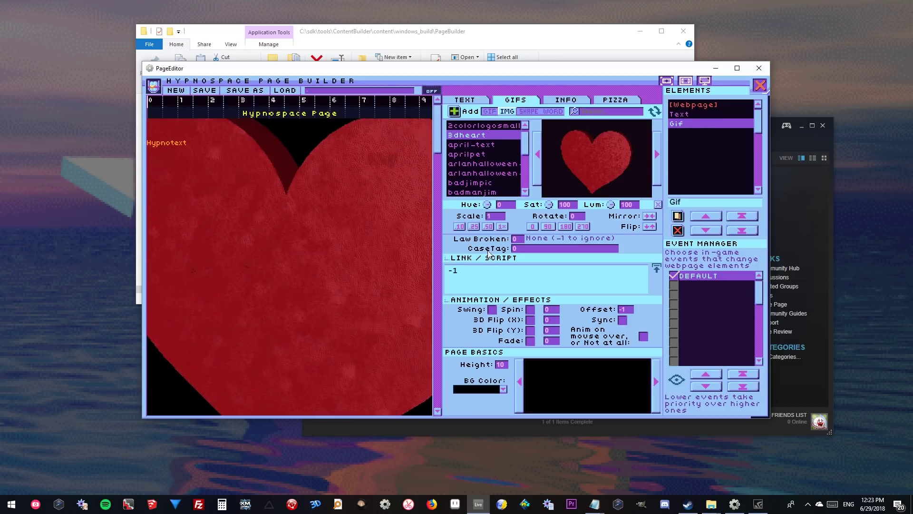
- Scale the heart image to 0.5 and move it to the upper-left part of the page
click(488, 226)
click(473, 227)
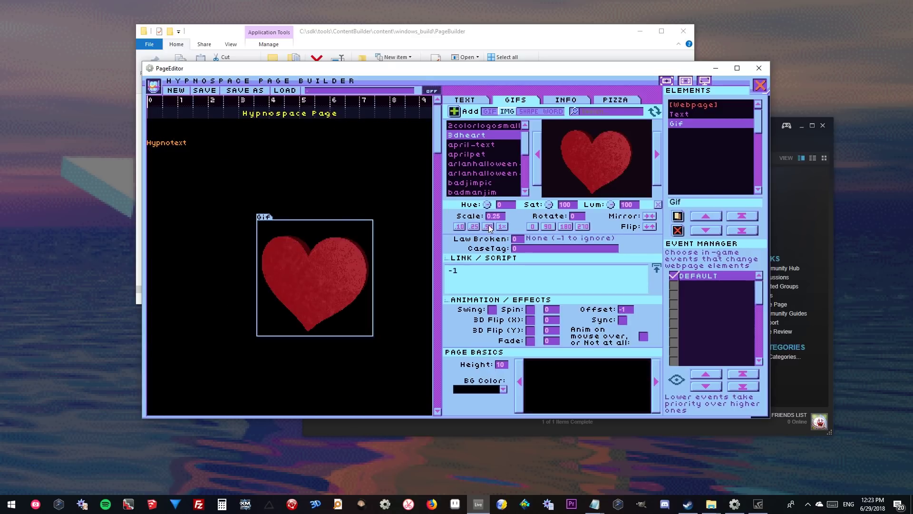
click(488, 226)
click(501, 226)
click(487, 227)
drag(337, 266, 278, 215)
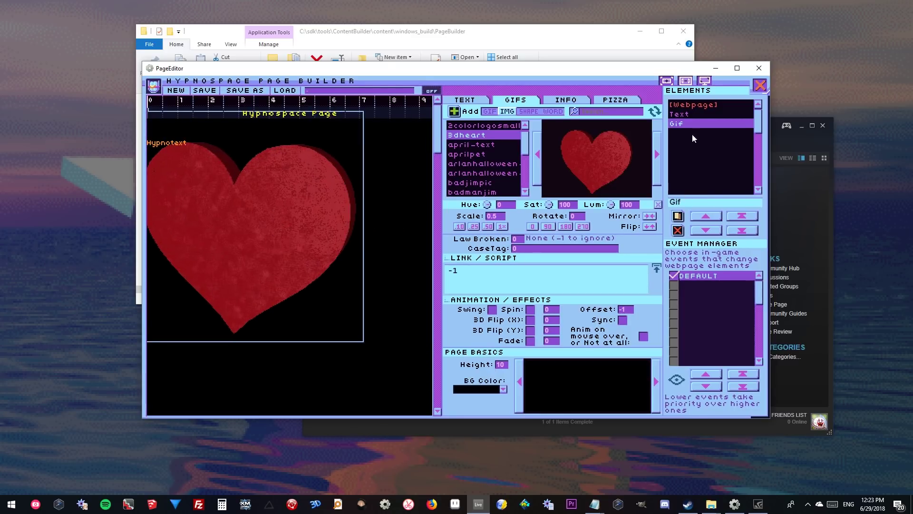
- Alternate the selection between the Text and Gif elements to compare their settings
click(673, 117)
click(676, 123)
click(685, 115)
click(682, 126)
click(684, 115)
click(684, 124)
- Replace the text element's content with "billy's page"
click(685, 115)
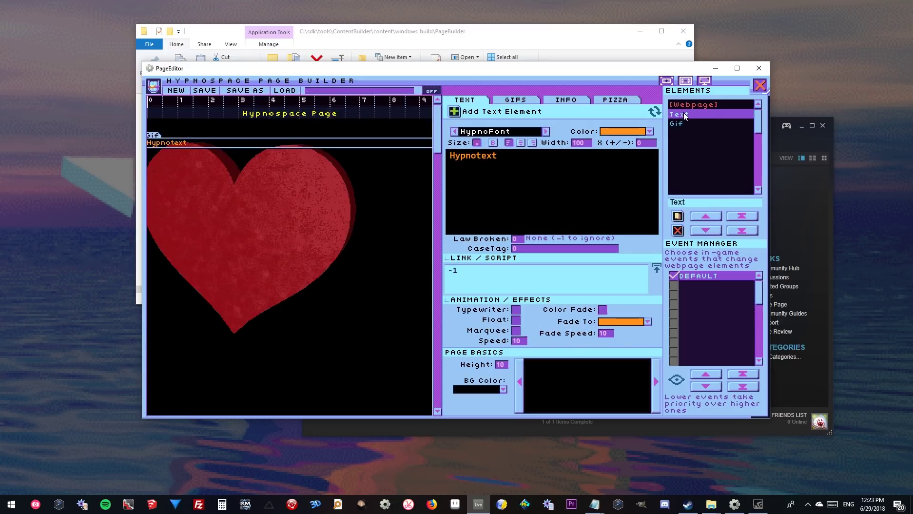
click(537, 181)
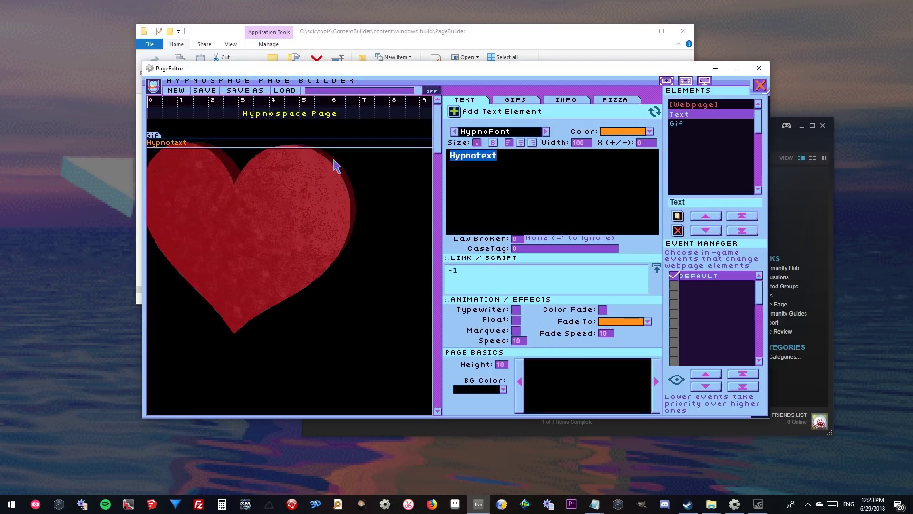
text(billy's page)
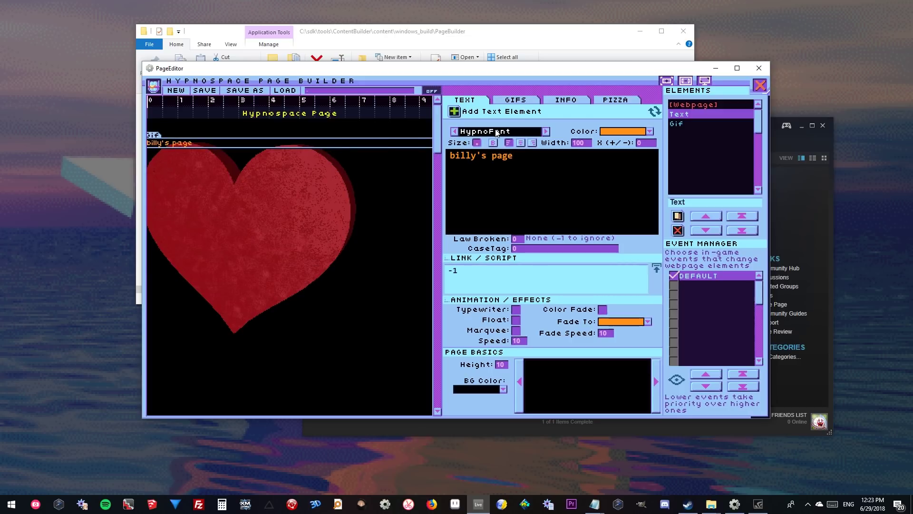
- Enlarge and center the "billy's page" text, and move it up directly beneath the page title
click(478, 143)
click(521, 143)
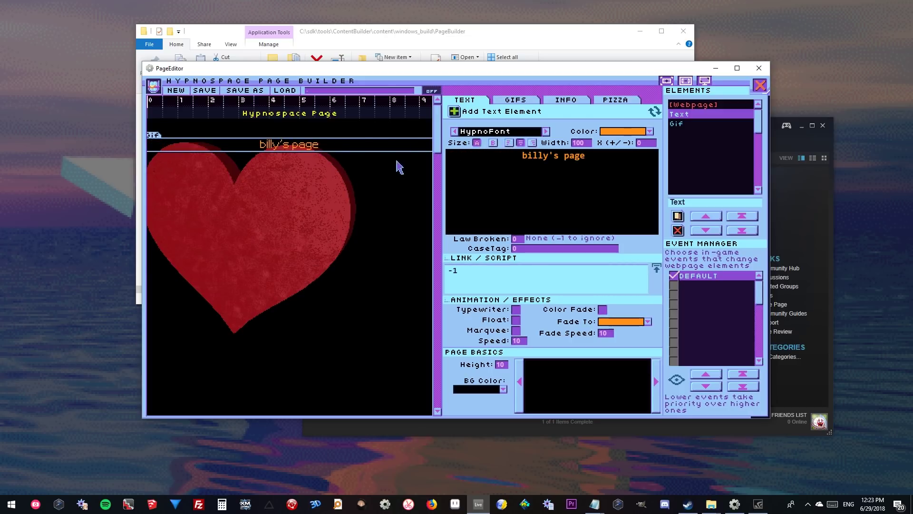
drag(364, 142, 386, 119)
- Color the "billy's page" text yellow and set its Color Fade effect to fade to red
click(617, 132)
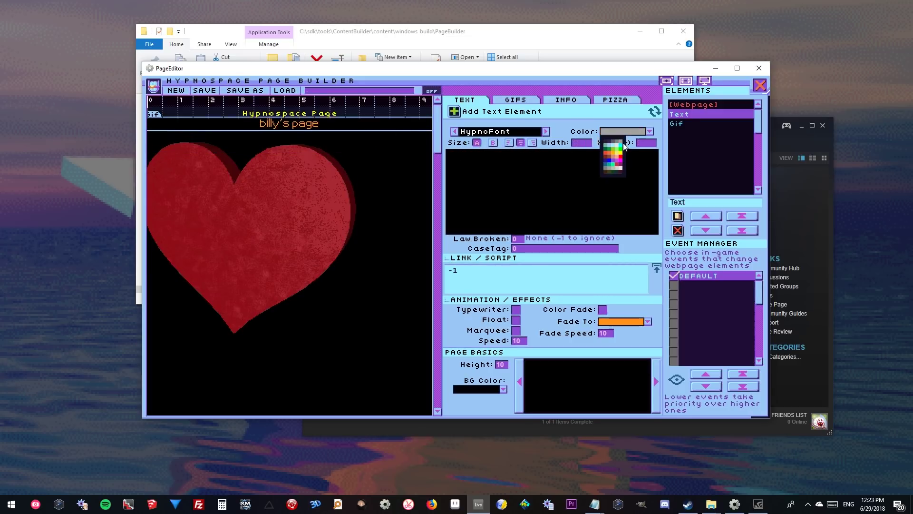
click(620, 153)
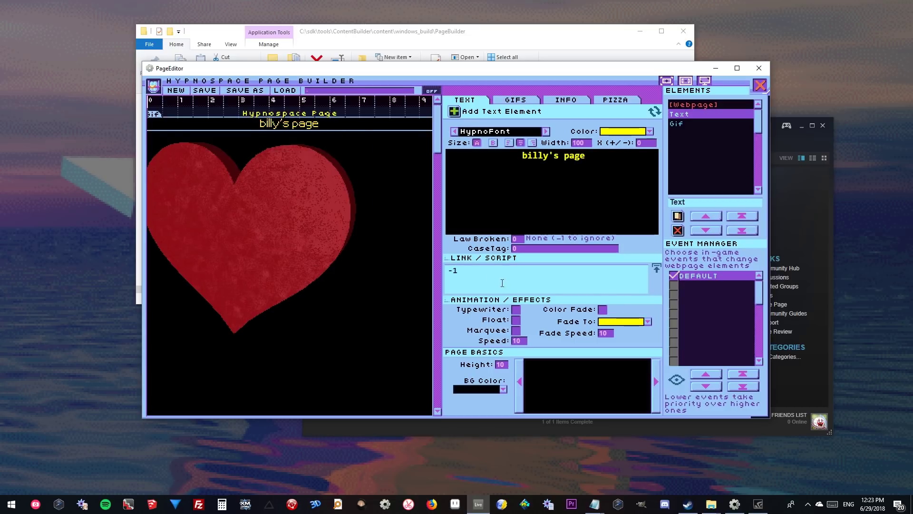
click(622, 323)
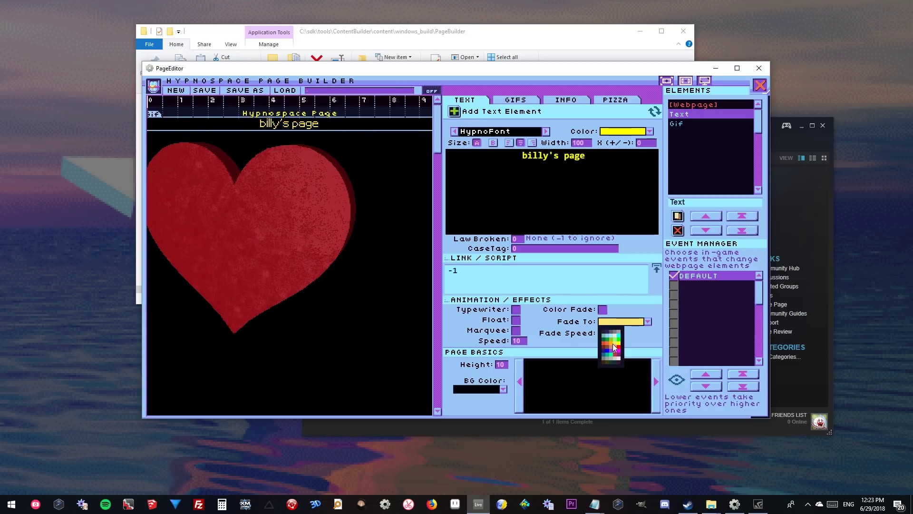
click(618, 347)
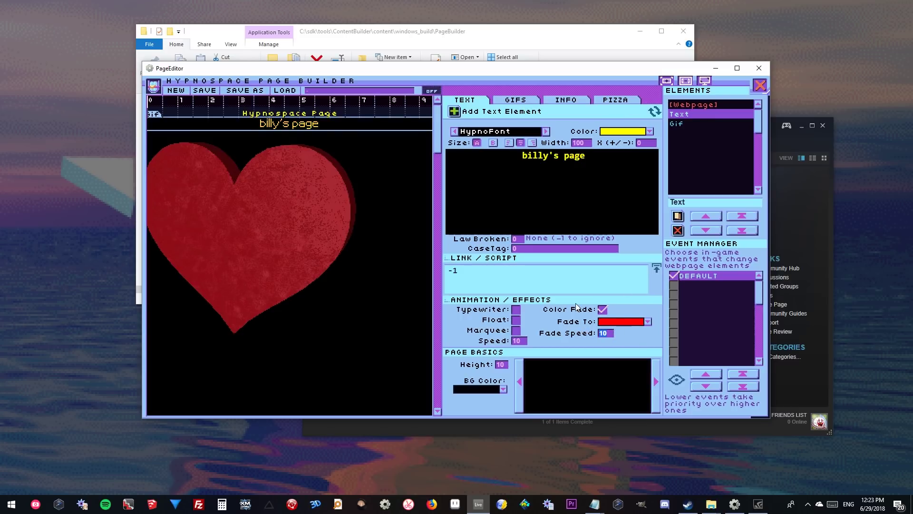
- Set the "billy's page" text's Fade Speed to 50 and shift the heart image slightly further onto the page
text(50)
click(653, 110)
drag(295, 190, 312, 212)
- Alternate the selection between the Text and Gif elements to see how the default names identify them
click(689, 114)
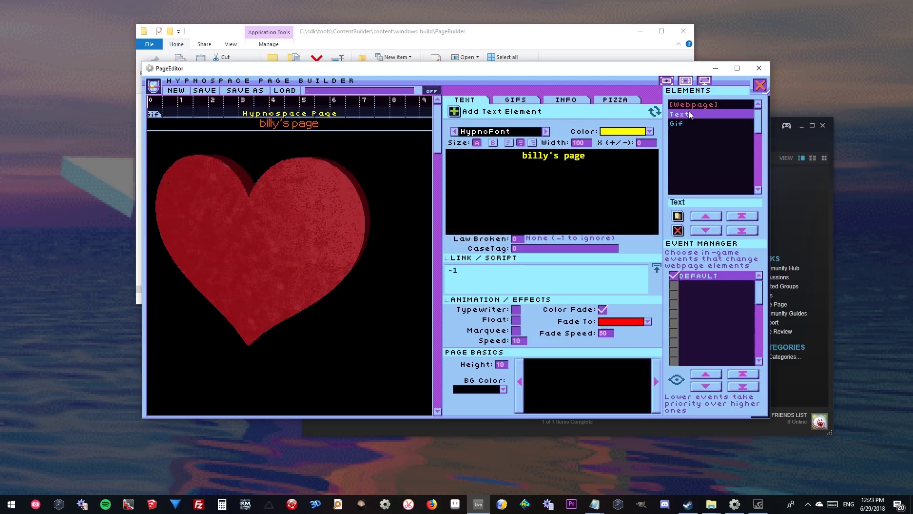
click(681, 124)
click(684, 114)
click(683, 123)
click(684, 117)
click(683, 122)
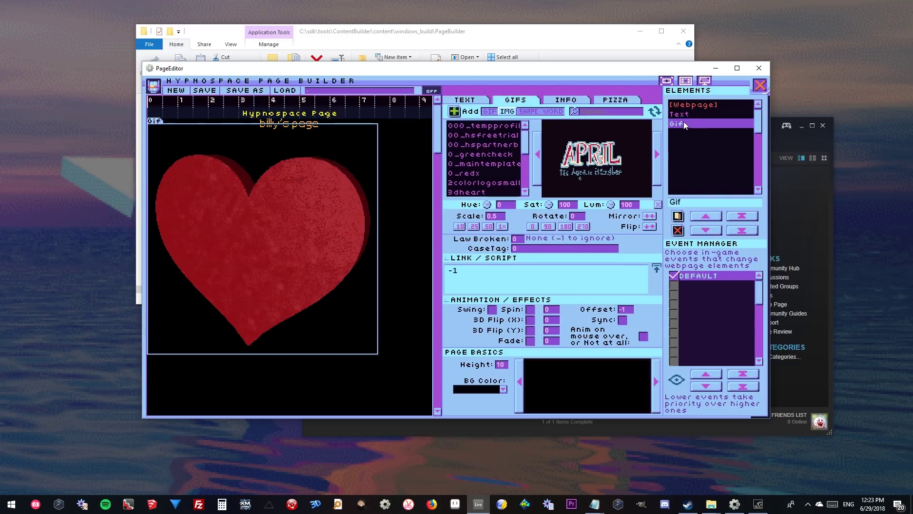
click(683, 115)
click(683, 122)
- Rename the Text element as "page title"
click(684, 115)
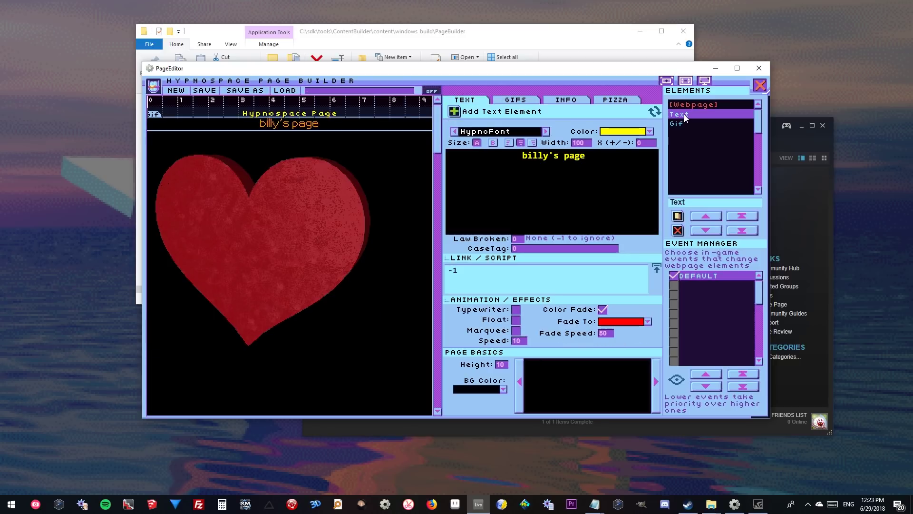
click(705, 202)
text(page title)
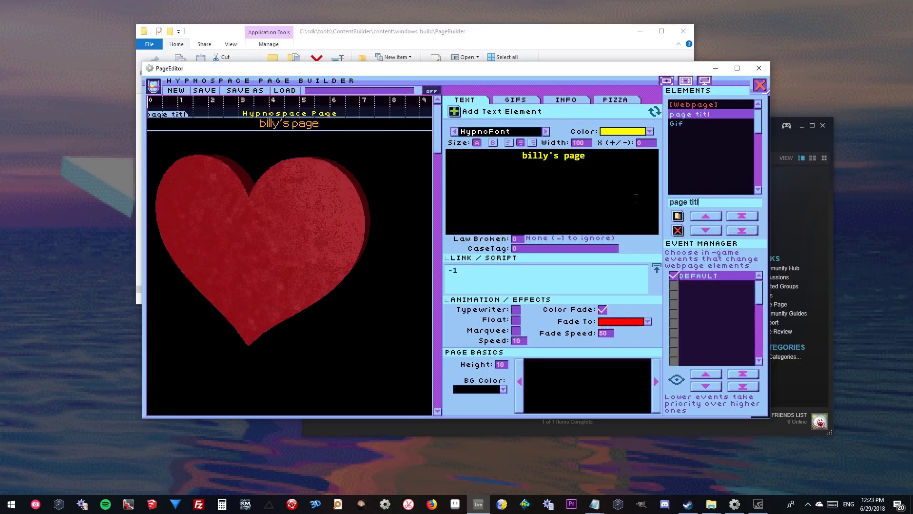
- Rename the Gif element as "heart 1"
click(687, 123)
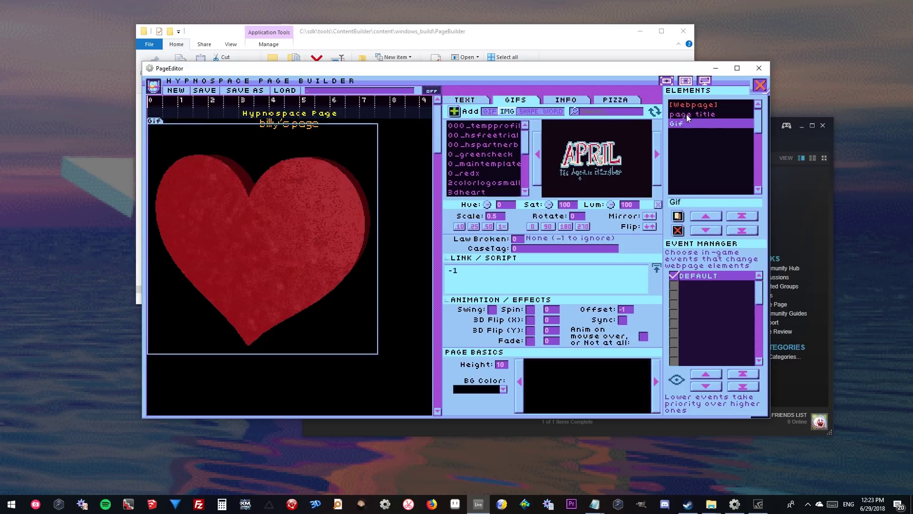
click(687, 115)
click(692, 124)
click(693, 115)
click(697, 123)
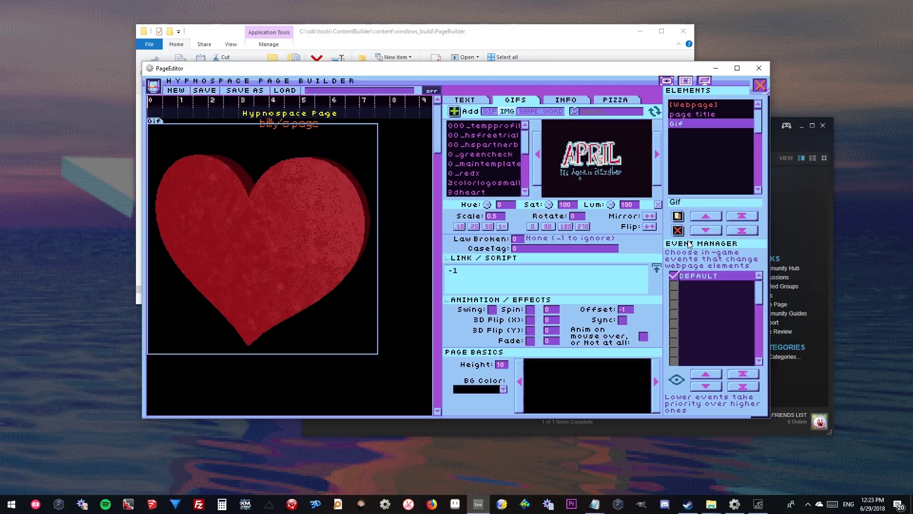
click(694, 202)
text(heart 1)
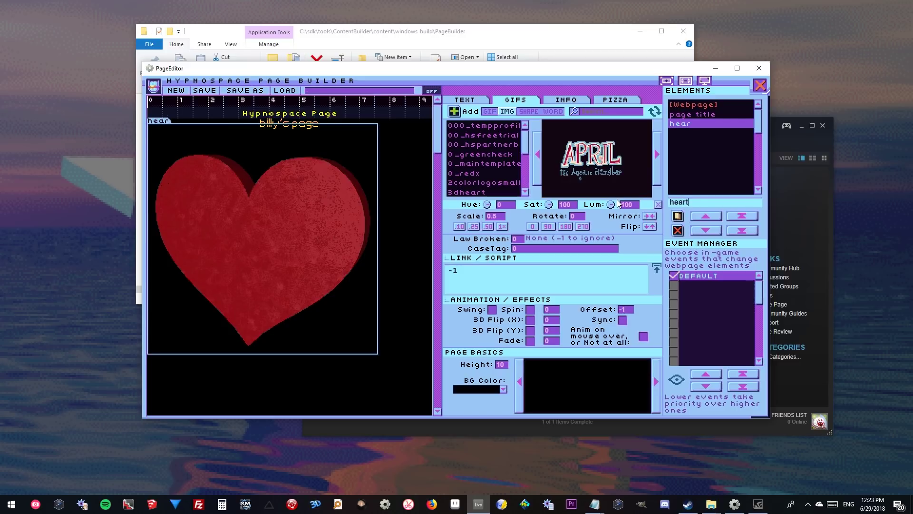
- Clone the heart, name the copy "heart 2" and offset it to the right of the original
click(677, 216)
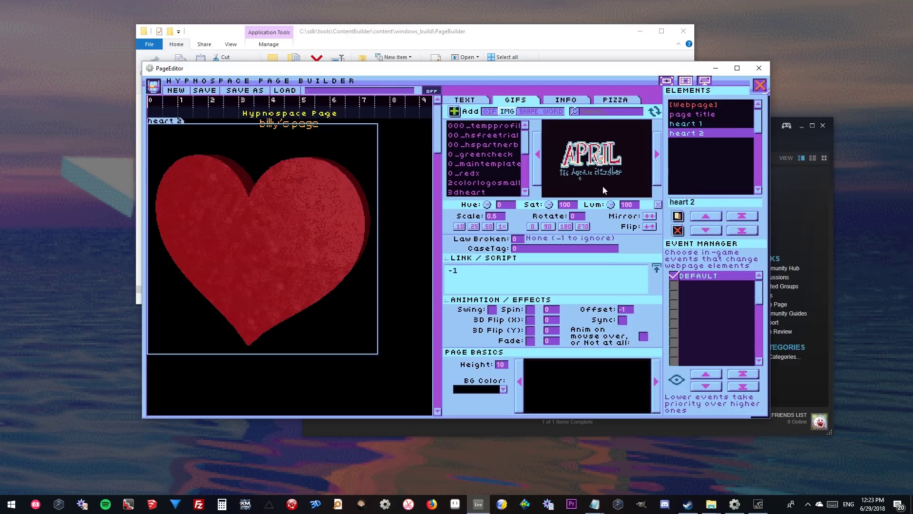
drag(347, 249, 412, 227)
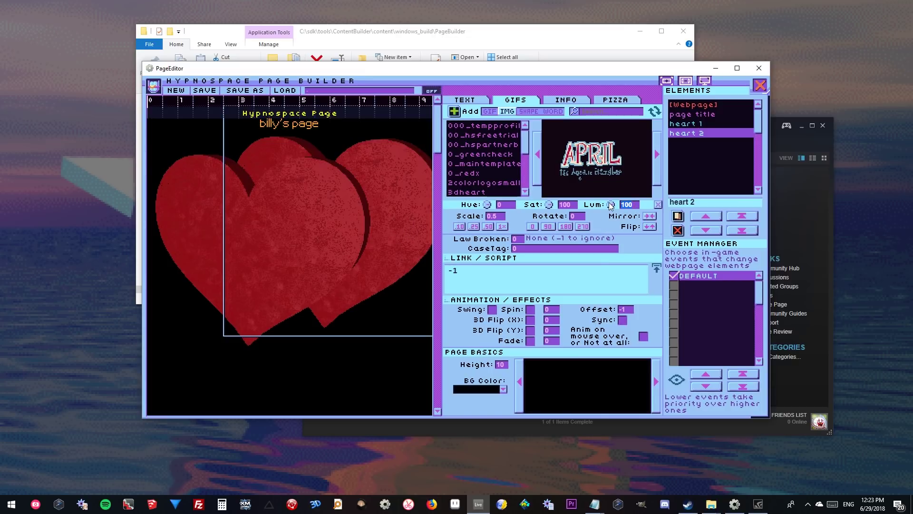
- Set heart 2's luminance to 150 and move it so it partly overlaps heart 1
text(15)
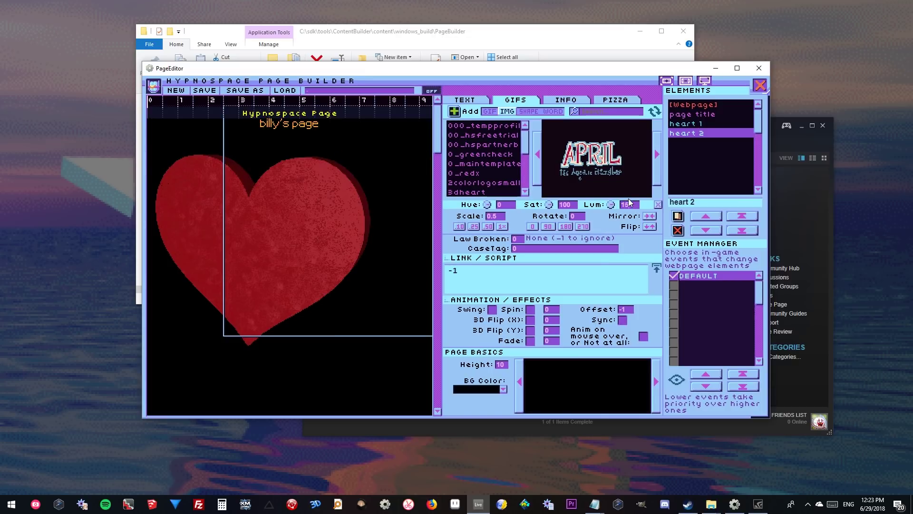
text(0)
drag(345, 262, 376, 265)
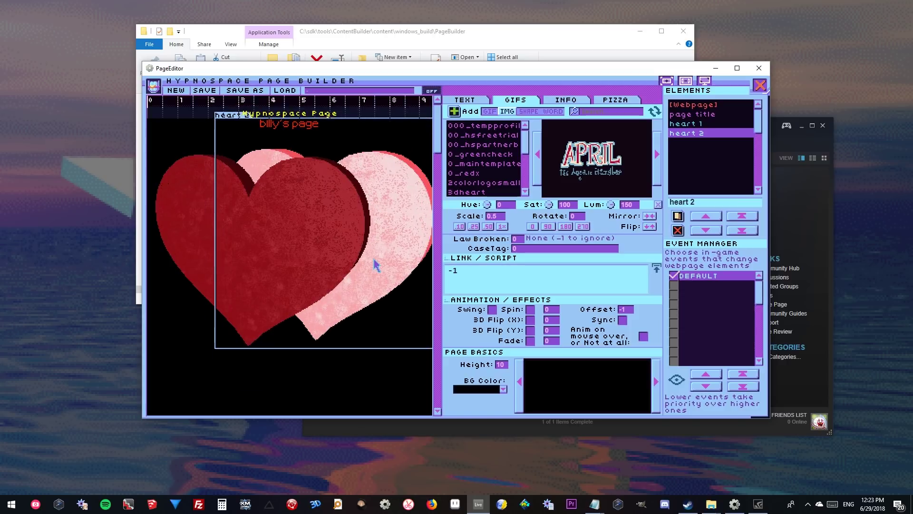
- Try the stacking order by bringing heart 2 in front of heart 1 and sending it behind again
click(708, 125)
click(701, 133)
click(707, 218)
mouse_move(377, 234)
mouse_down()
mouse_move(371, 245)
mouse_move(368, 223)
mouse_up()
click(708, 229)
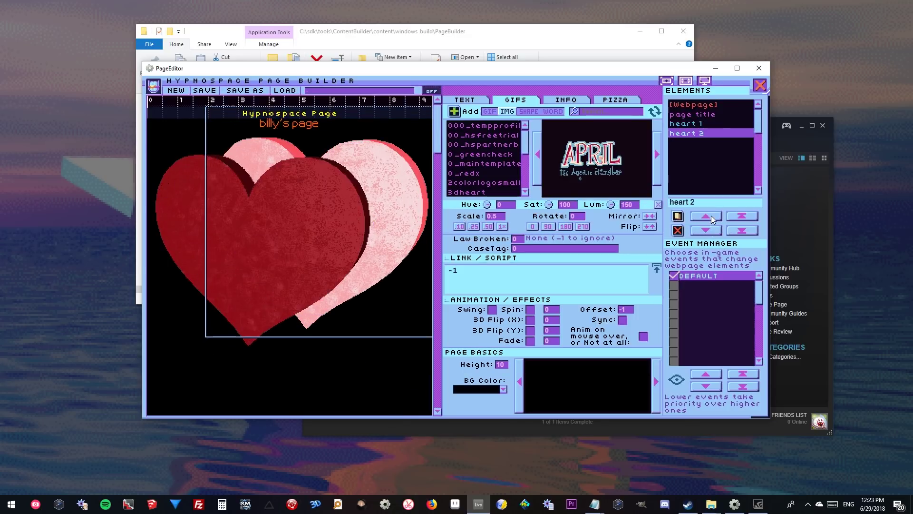
click(712, 215)
click(712, 215)
drag(414, 230, 323, 142)
drag(304, 174, 271, 247)
click(742, 231)
- Arrange the two hearts below the page title so that heart 1 covers most of heart 2
click(336, 245)
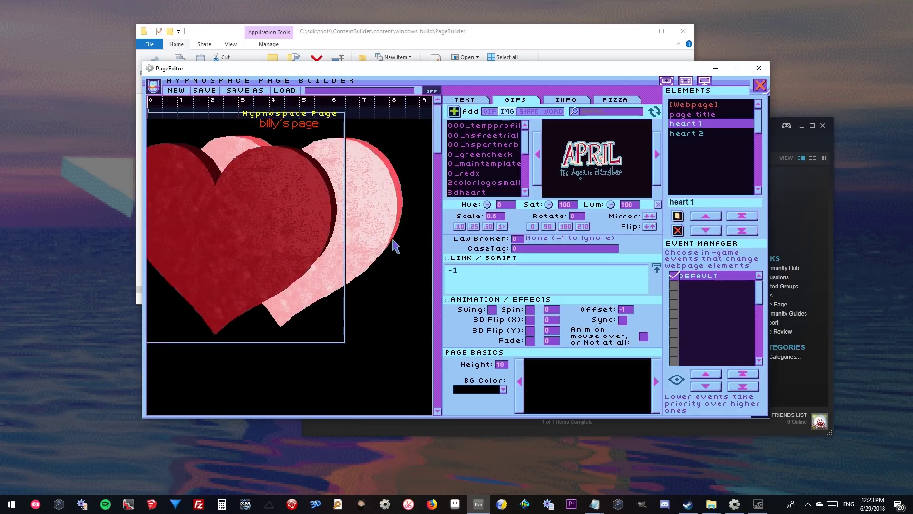
click(394, 242)
drag(394, 243, 368, 272)
click(279, 245)
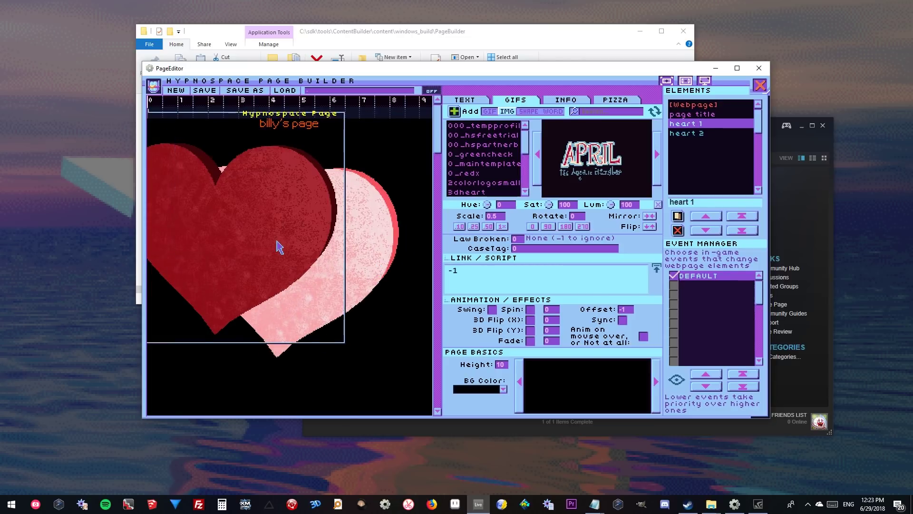
drag(279, 244, 349, 182)
drag(345, 164, 340, 220)
click(686, 113)
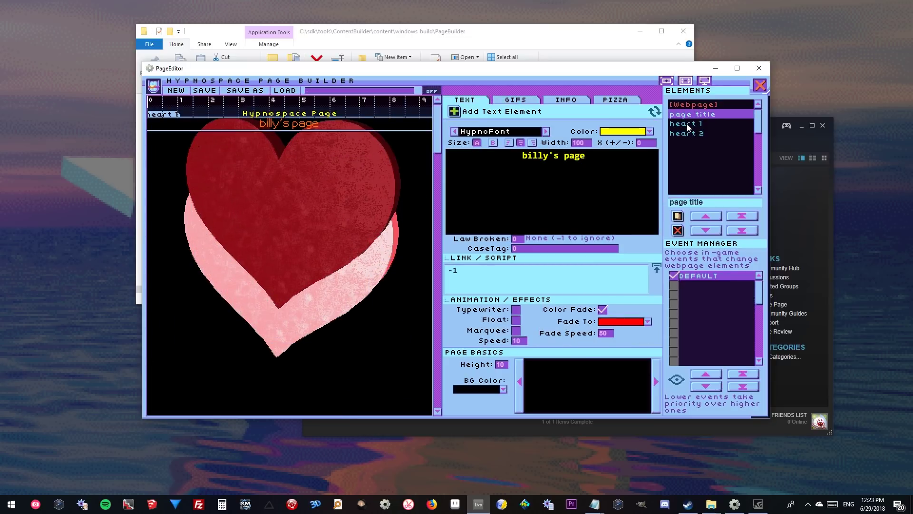
click(687, 124)
drag(382, 212, 344, 250)
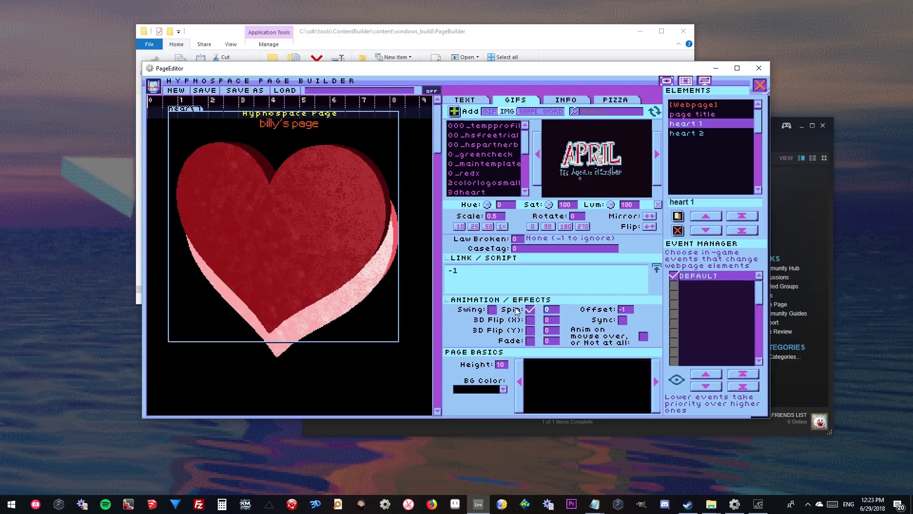
- Set heart 1's Spin effect to a value of 25
click(552, 309)
text(25)
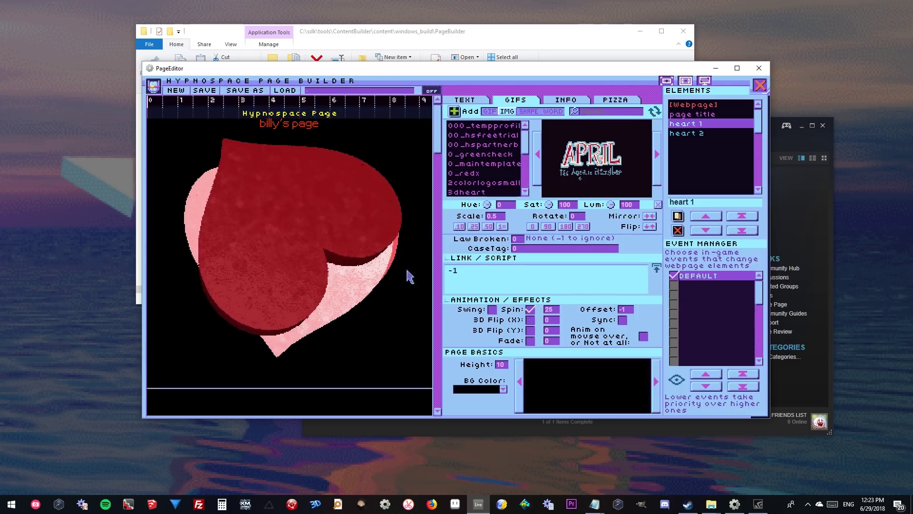
click(383, 406)
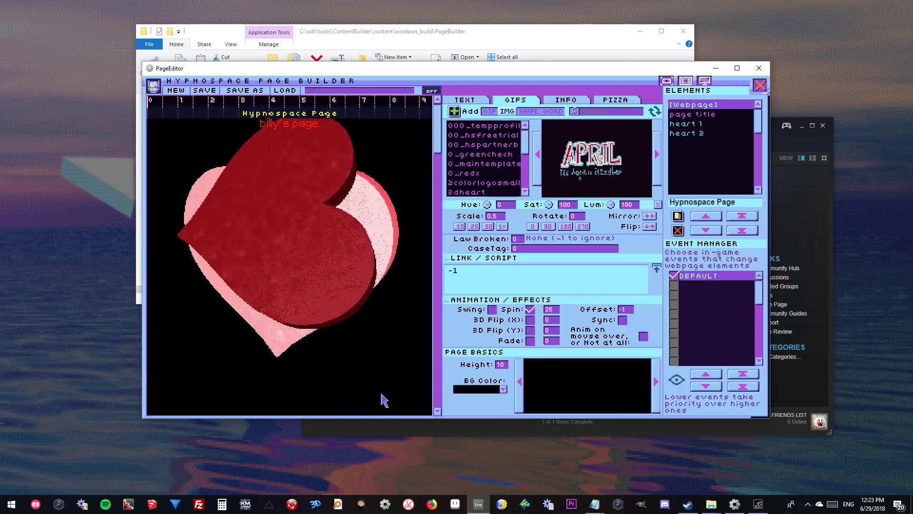
- Scale heart 1 down to 0.25 and move it over the upper right lobe of heart 2
click(288, 222)
drag(286, 216, 296, 252)
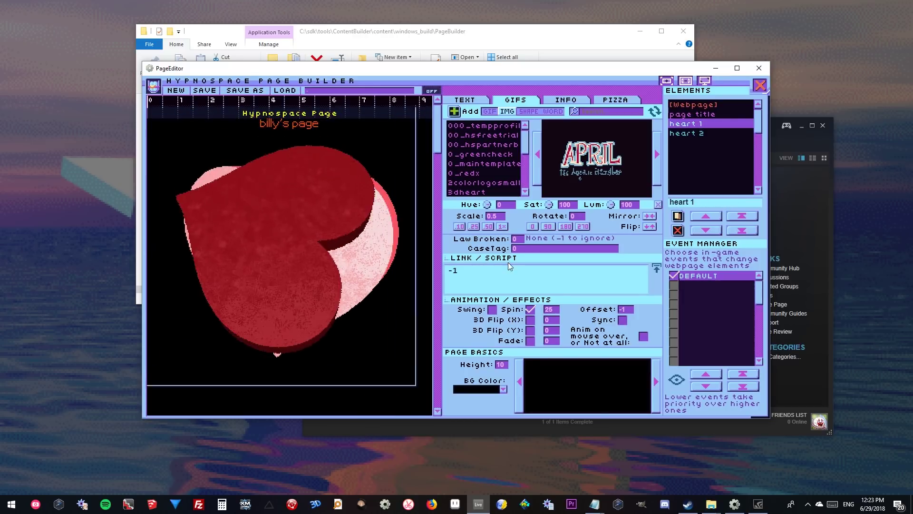
click(473, 227)
drag(290, 246, 357, 213)
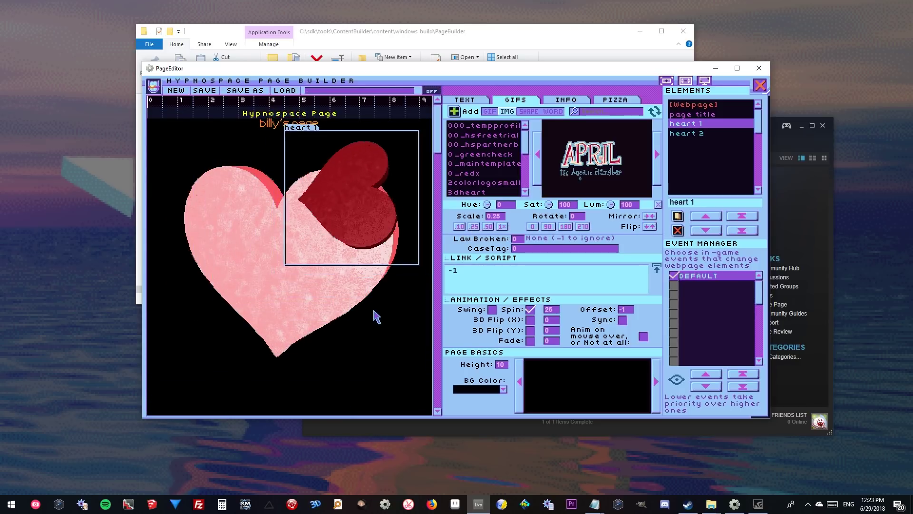
- Give heart 1 a 3D Flip (X) of 12 and a Fade of 24
click(530, 321)
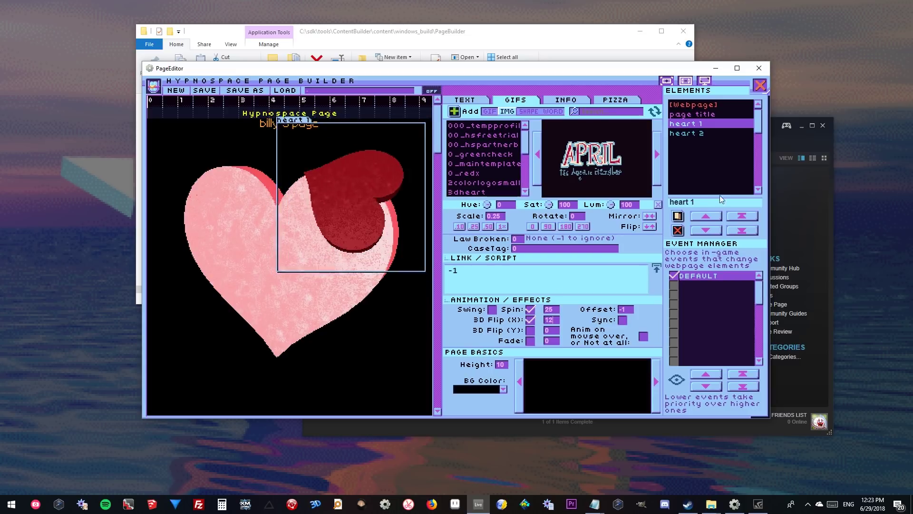
text(12)
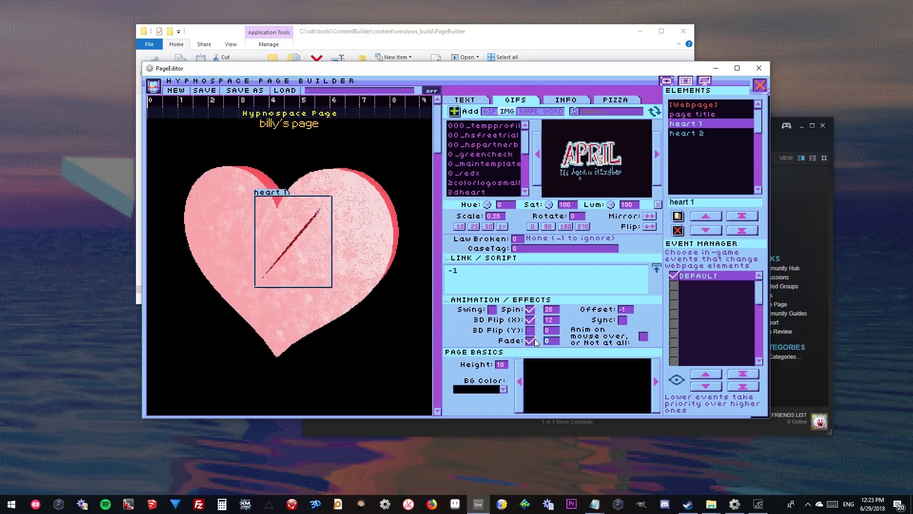
text(12)
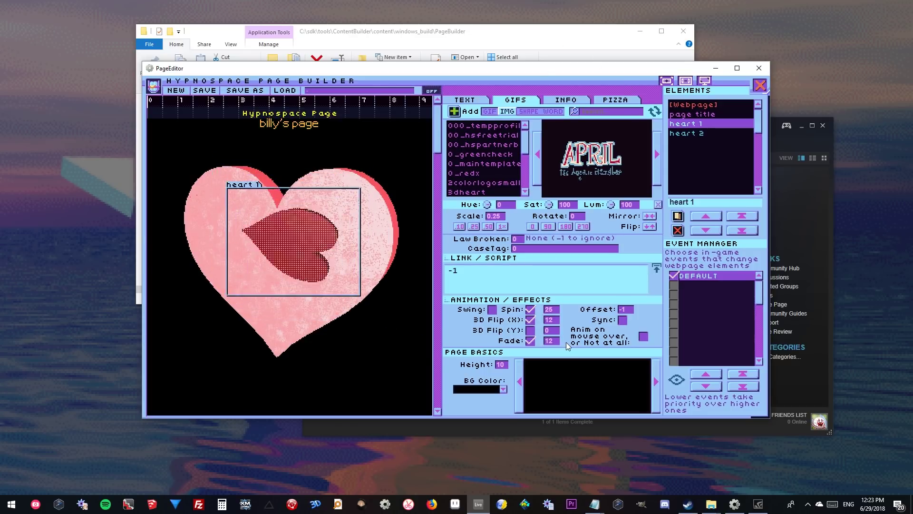
drag(555, 340, 532, 341)
text(6)
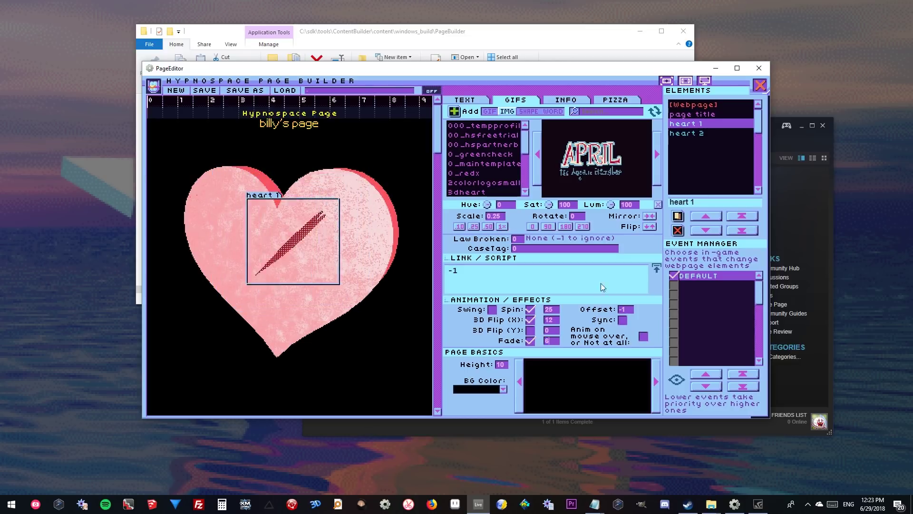
key(BackSpace)
text(24)
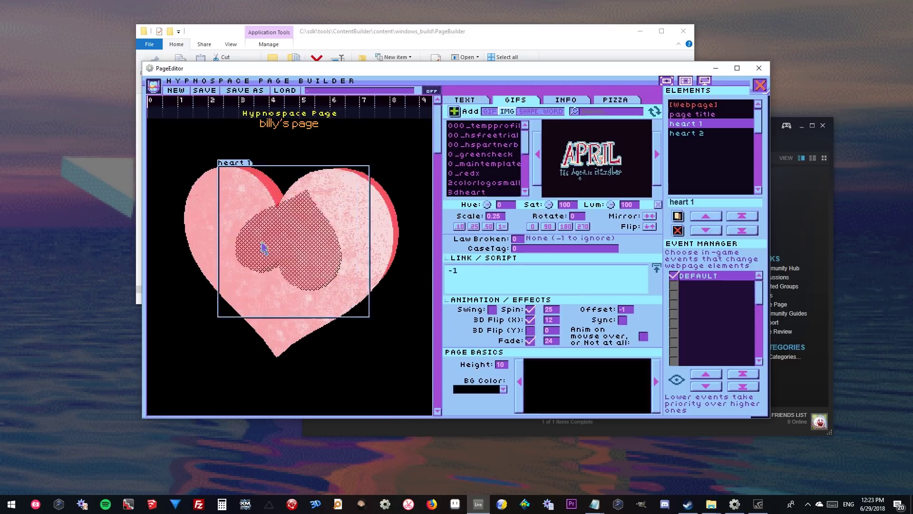
- Move heart 1 to the page's lower right and shift heart 2 up beneath the title
drag(261, 255, 354, 347)
click(229, 309)
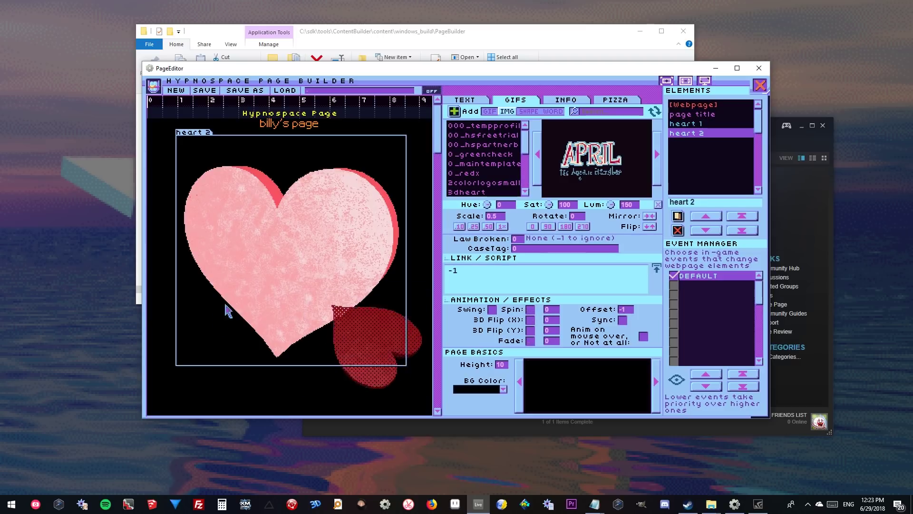
drag(271, 253, 259, 226)
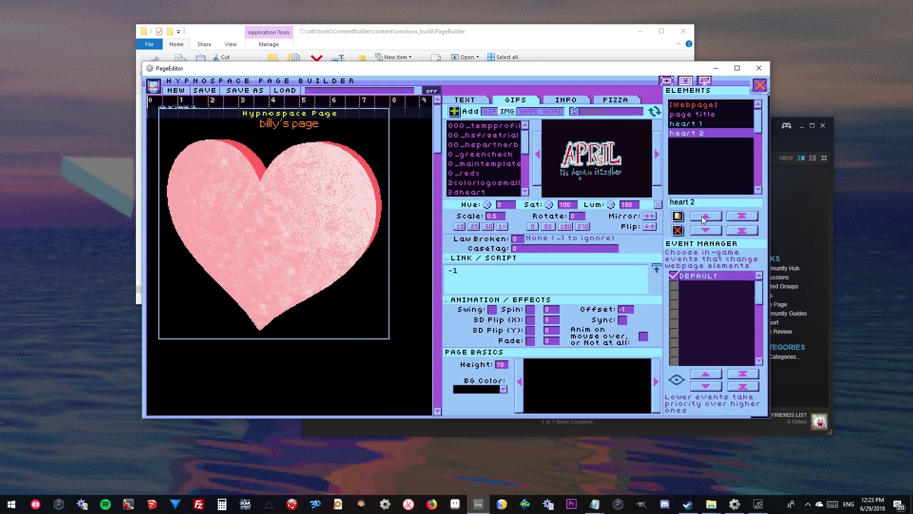
- Clone heart 2 and rename the upper of the two listed elements as "heart 2-effect"
click(677, 216)
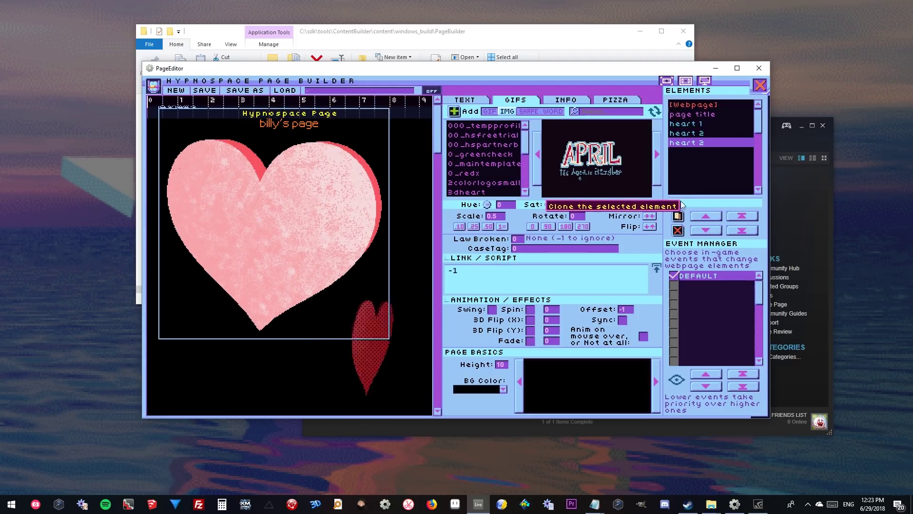
click(697, 134)
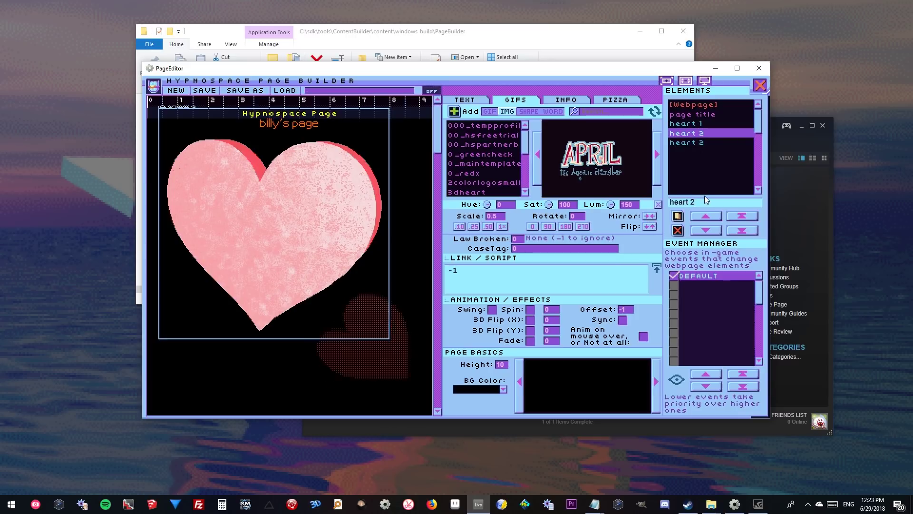
text(-effect)
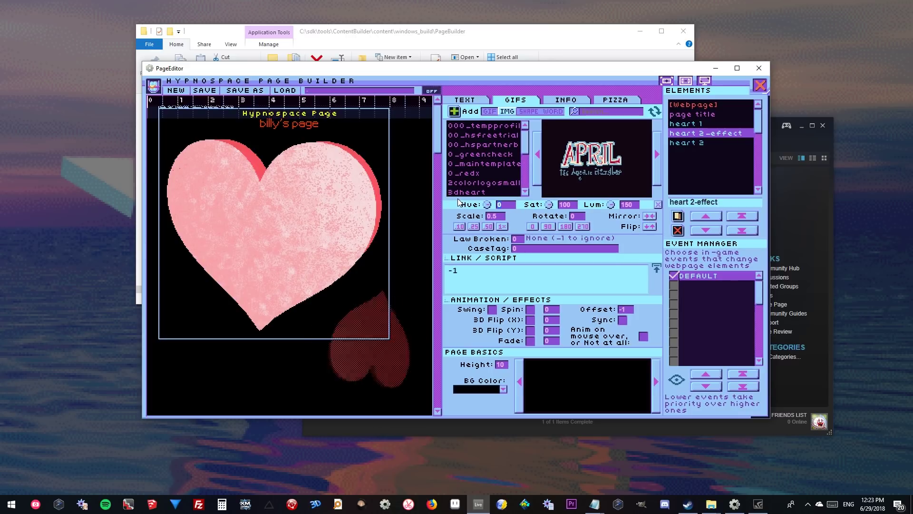
text(20)
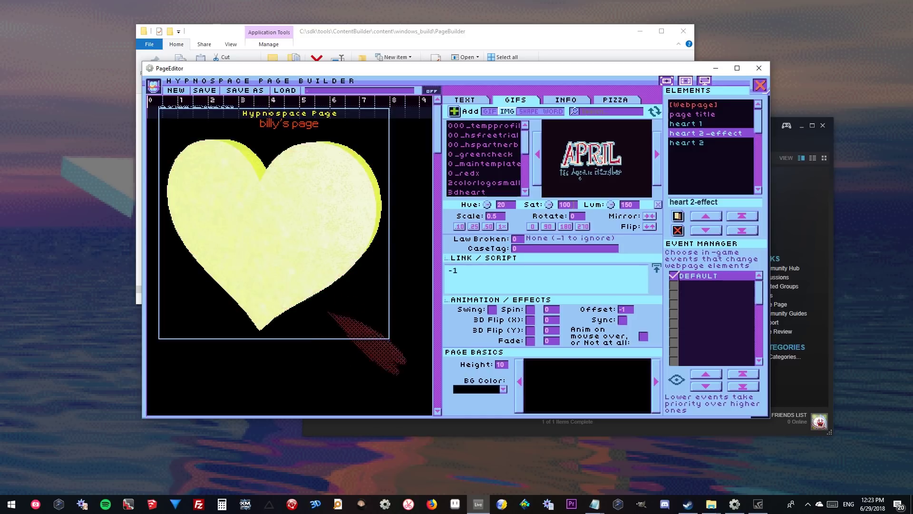
- Set heart 2-effect's hue to 20, saturation to 150 and luminance to 120, and enable Fade at 20
scroll(549, 208, up, 5)
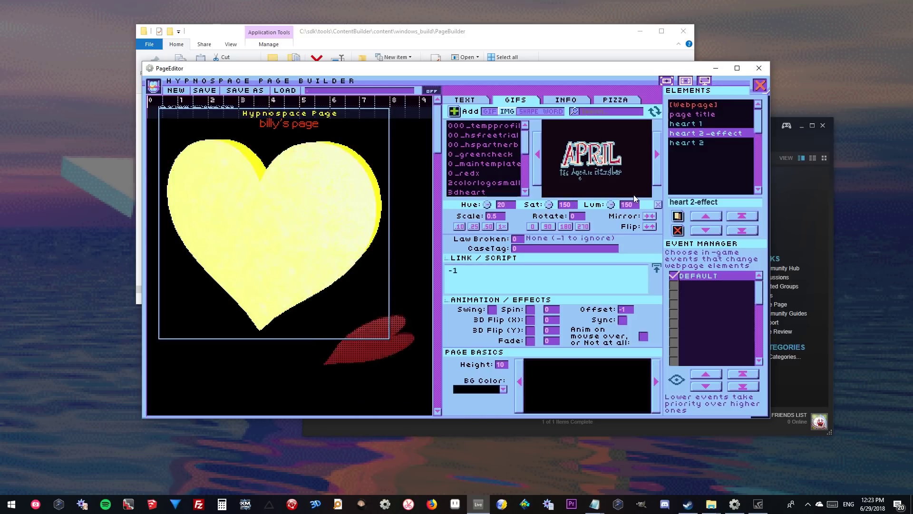
scroll(612, 205, down, 3)
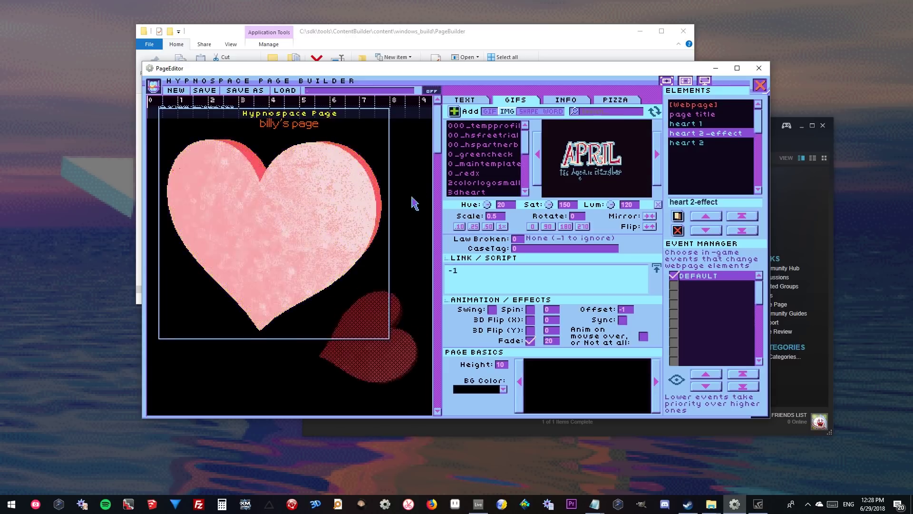
- Clone heart 2-effect and rename the upper of the two identically named elements as "heart 3-effect"
click(677, 217)
click(720, 133)
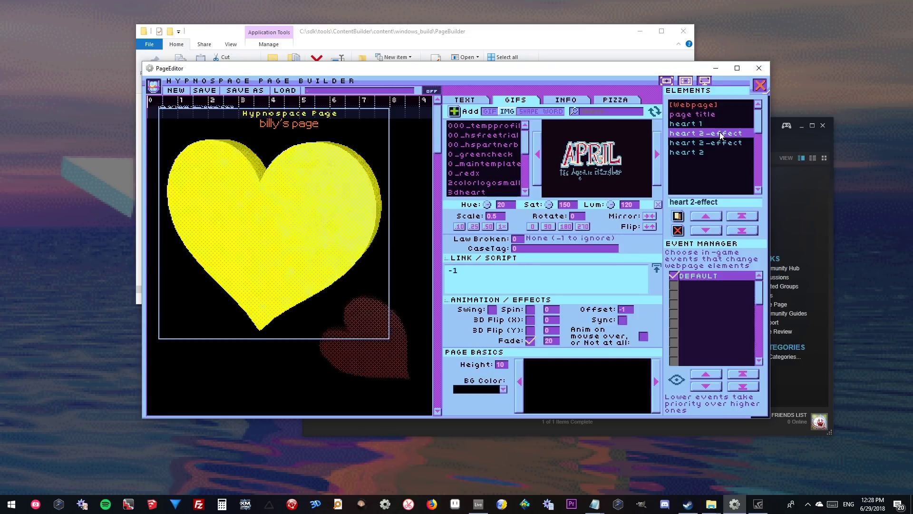
click(695, 201)
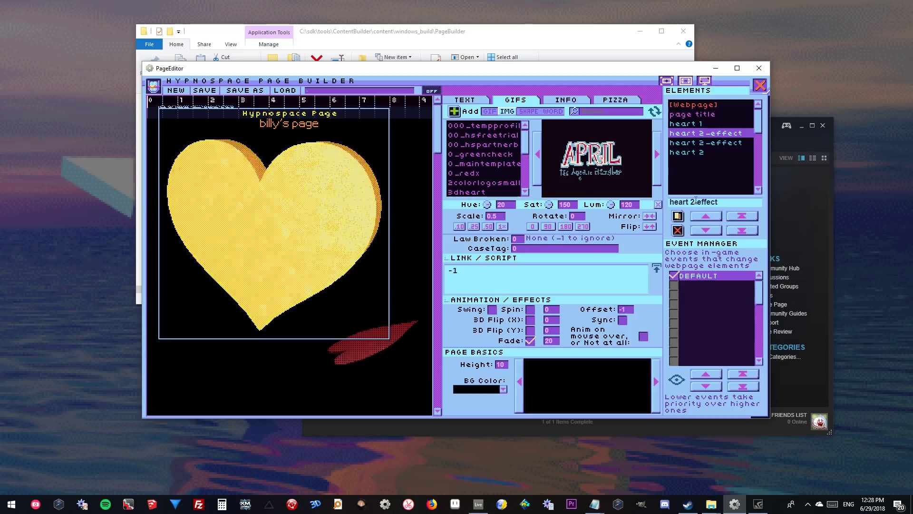
key(BackSpace)
text(3)
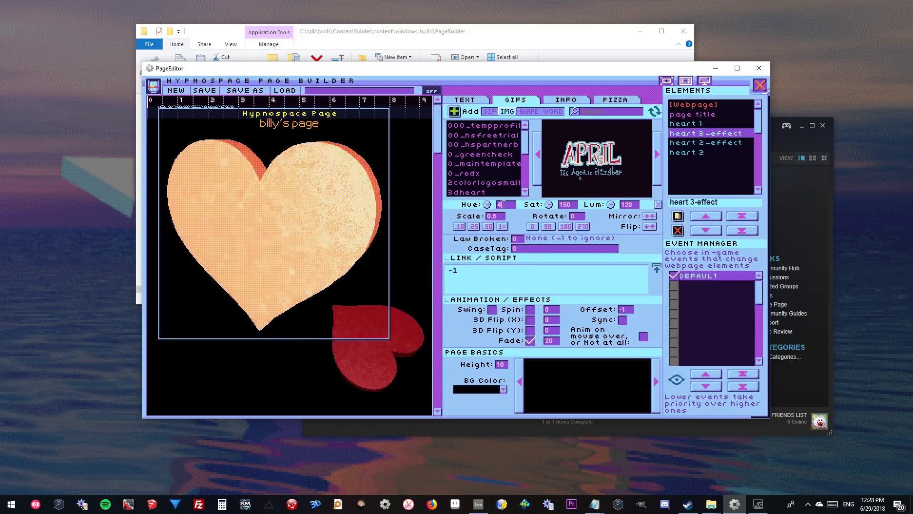
- Set heart 3-effect's hue to 40 and its Fade value to 35
key(Return)
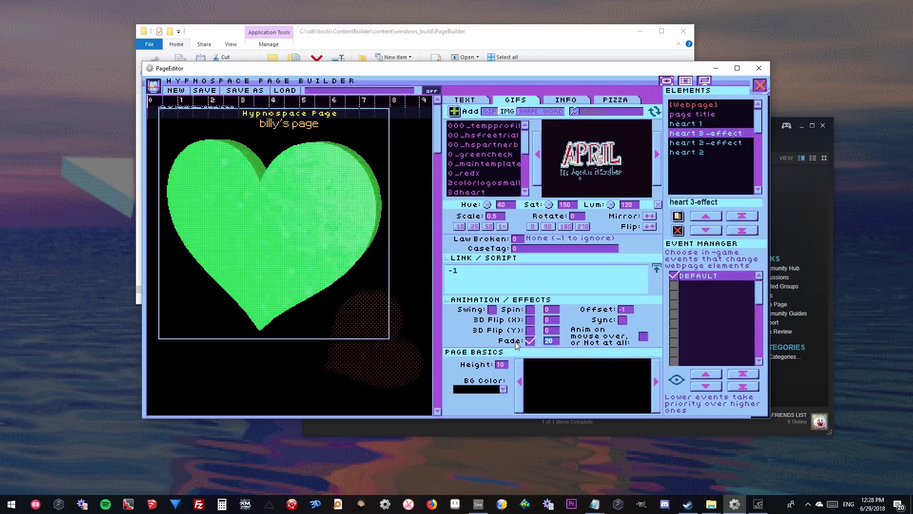
text(35)
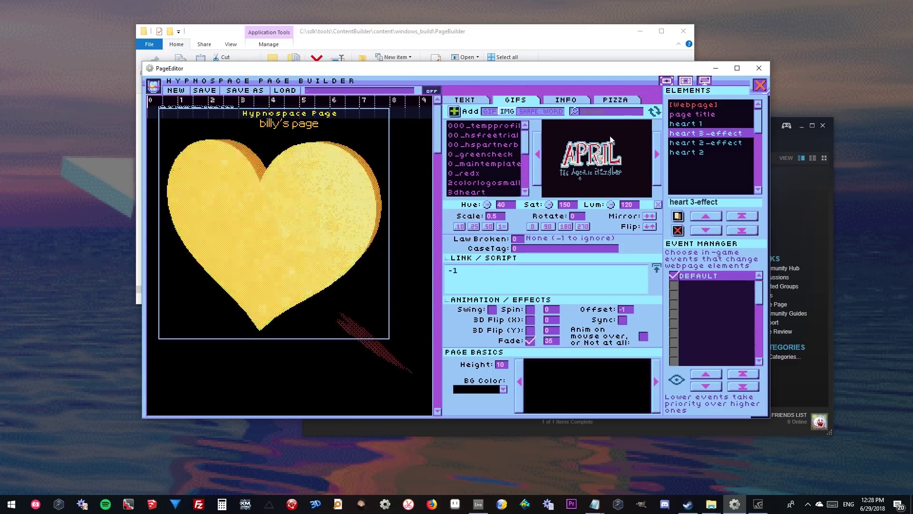
click(426, 275)
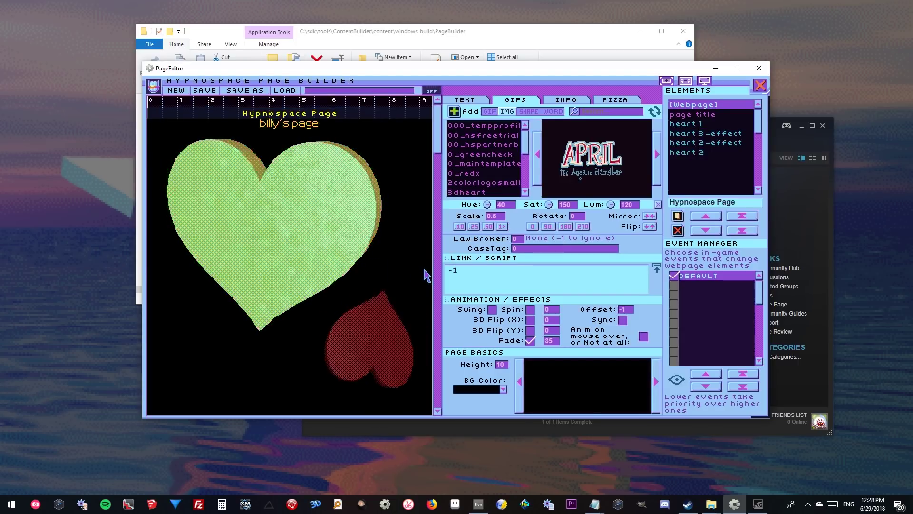
- Go through the page title, heart 1, heart 3-effect and heart 2-effect in the element list to view each one's settings
click(689, 114)
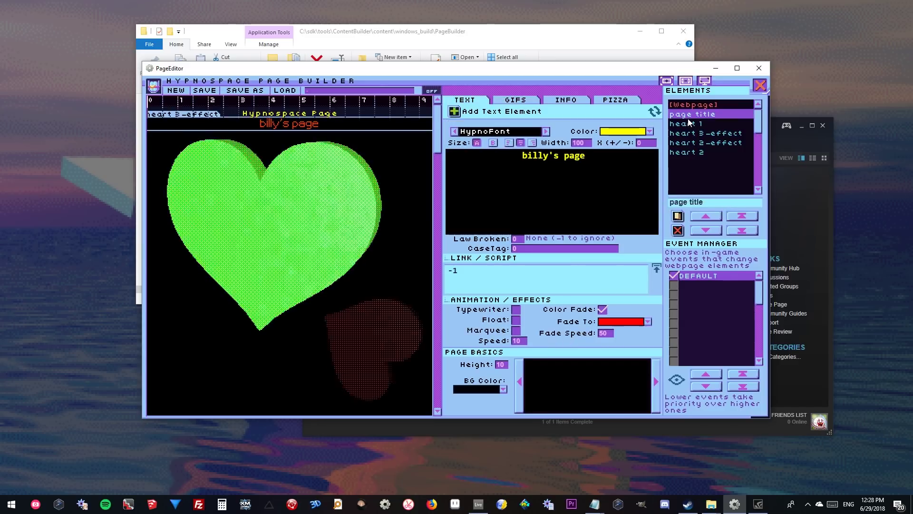
click(684, 124)
click(683, 133)
click(681, 143)
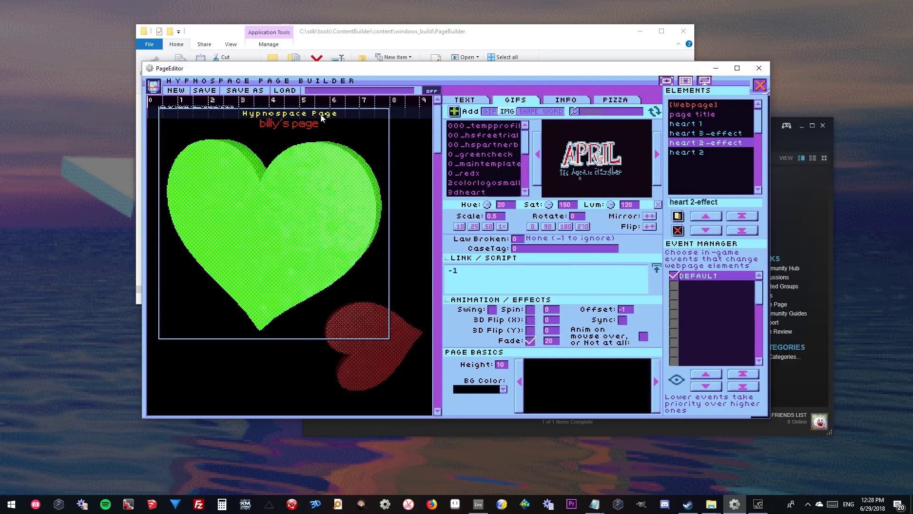
- Add a new text element and move the three large overlapping hearts down to free the space beneath the page title
click(456, 104)
click(455, 113)
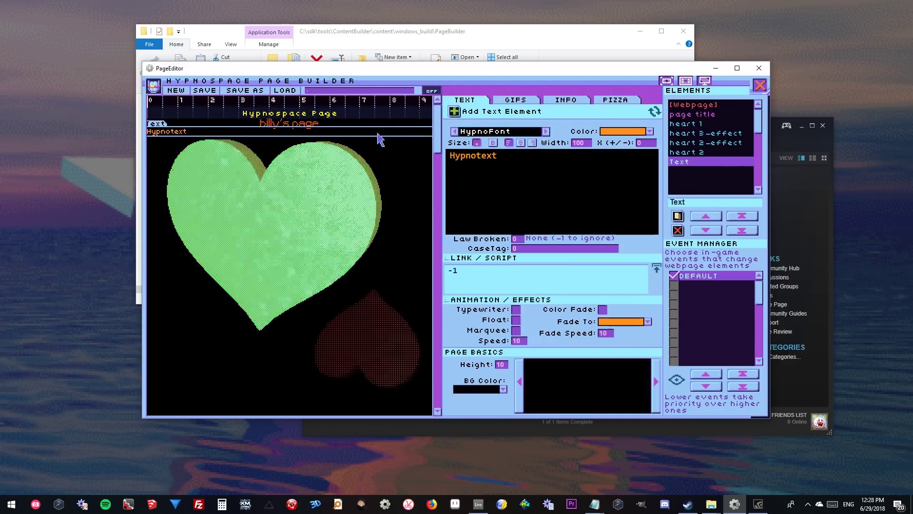
drag(315, 202, 304, 308)
drag(321, 191, 322, 341)
drag(341, 203, 369, 307)
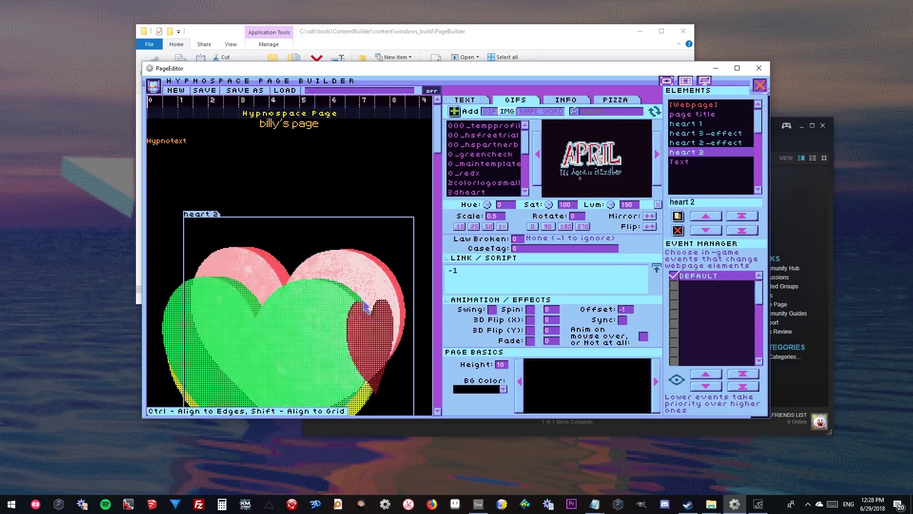
- Set the new Hypnotext element's width to 80 and place it a little below the page title
click(193, 149)
click(178, 141)
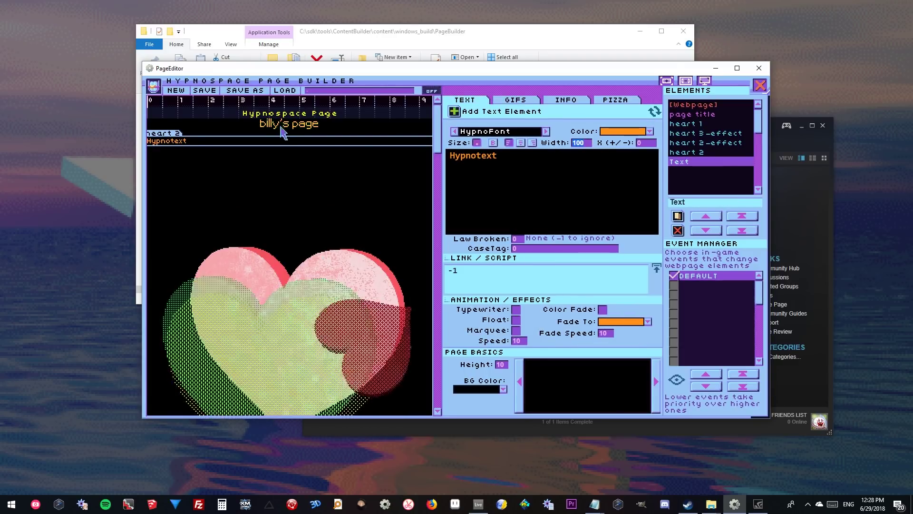
drag(289, 143, 404, 171)
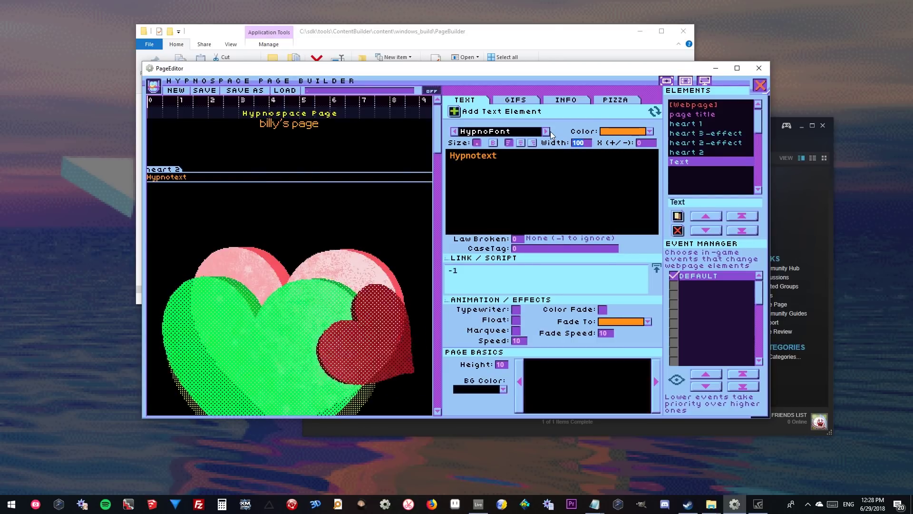
text(80)
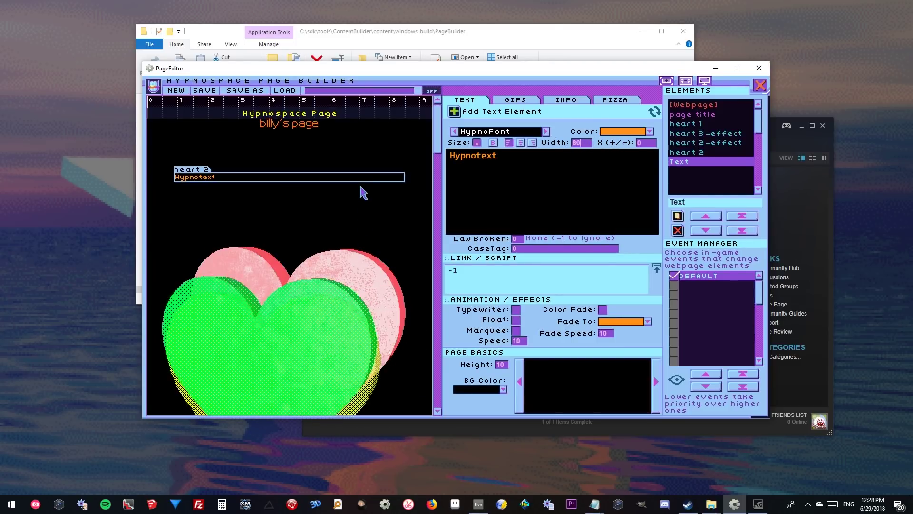
drag(361, 179, 407, 153)
- Color the text off-white and replace its wording with "Hello, here is some text.", a sentence introducing the page owner by name, and "Hey there."
click(608, 133)
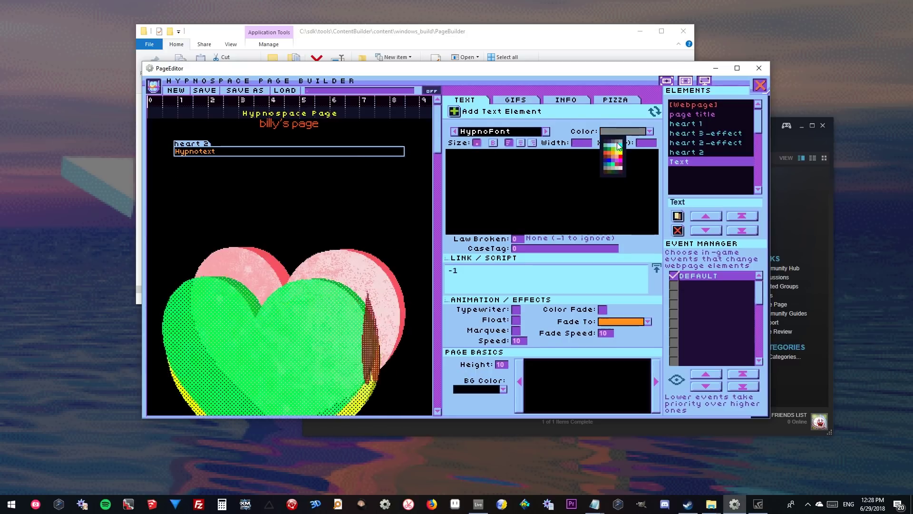
click(615, 143)
drag(503, 156, 436, 159)
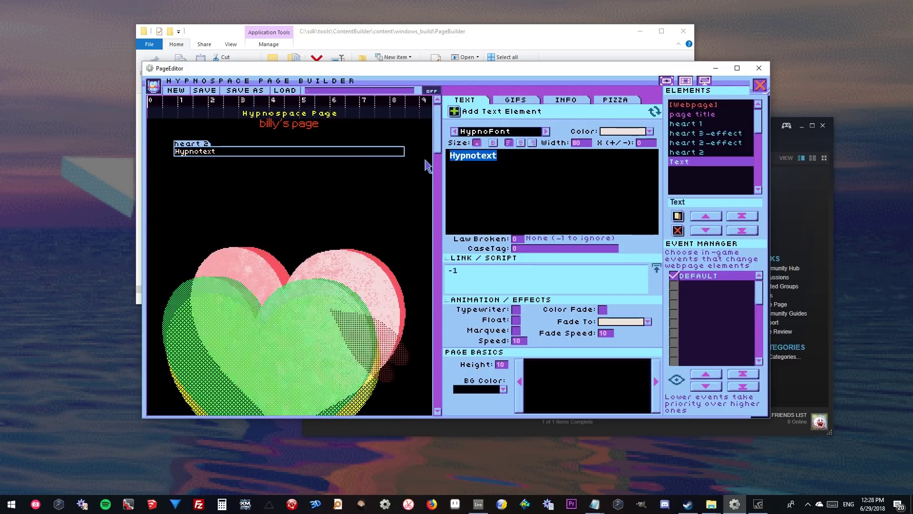
text(Hello, here i)
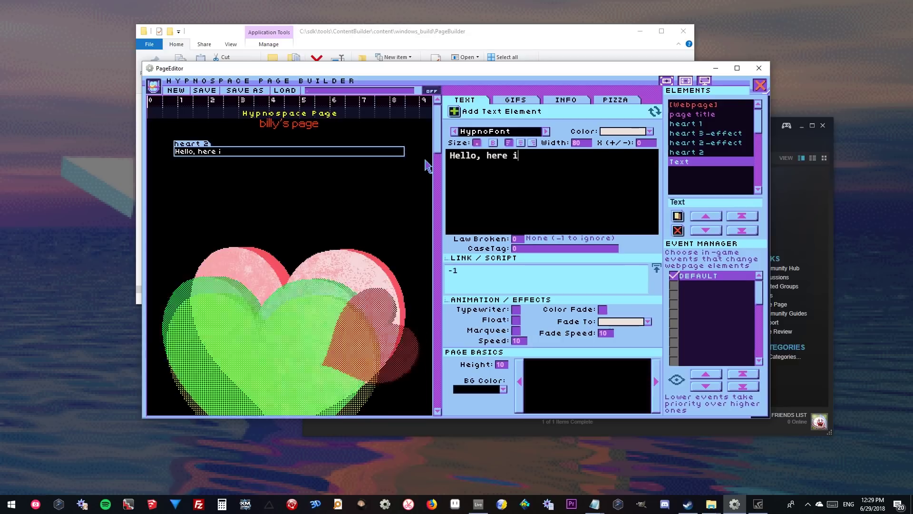
text(s some text. M)
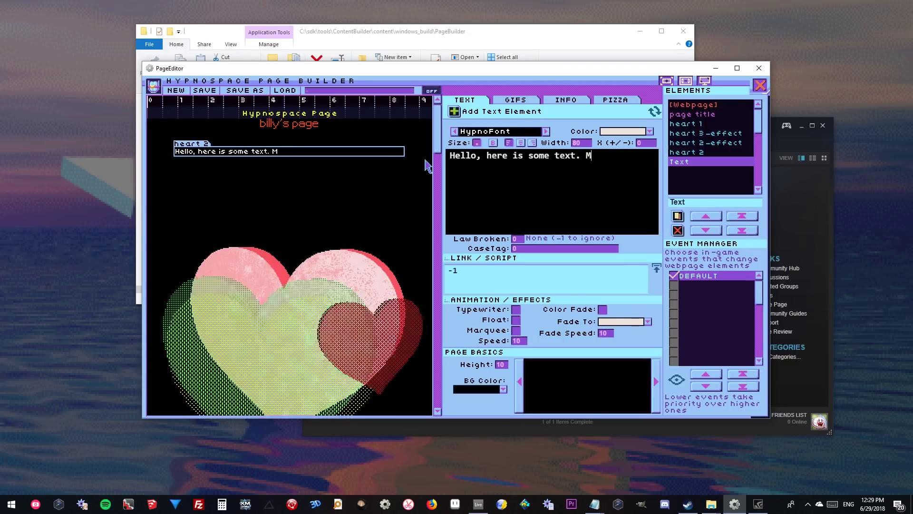
text(y name is billy.)
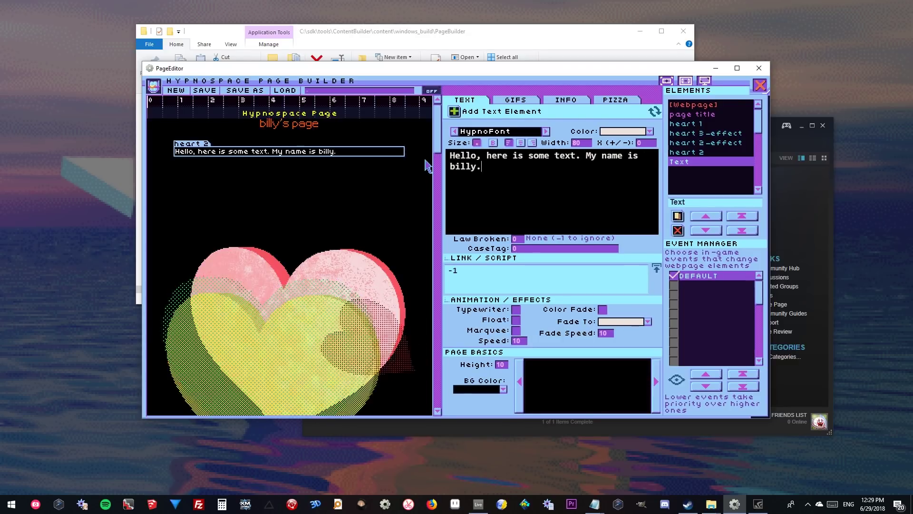
text( Hey there.)
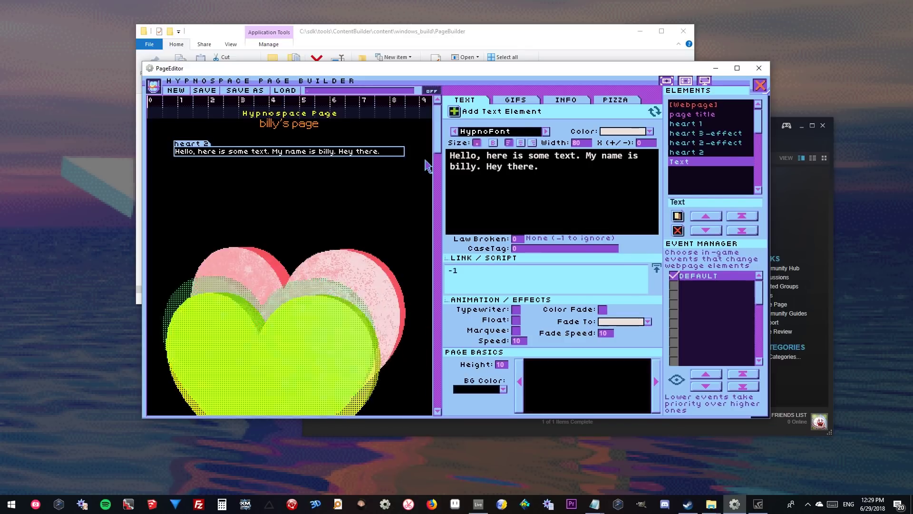
text( I like heart images. The)
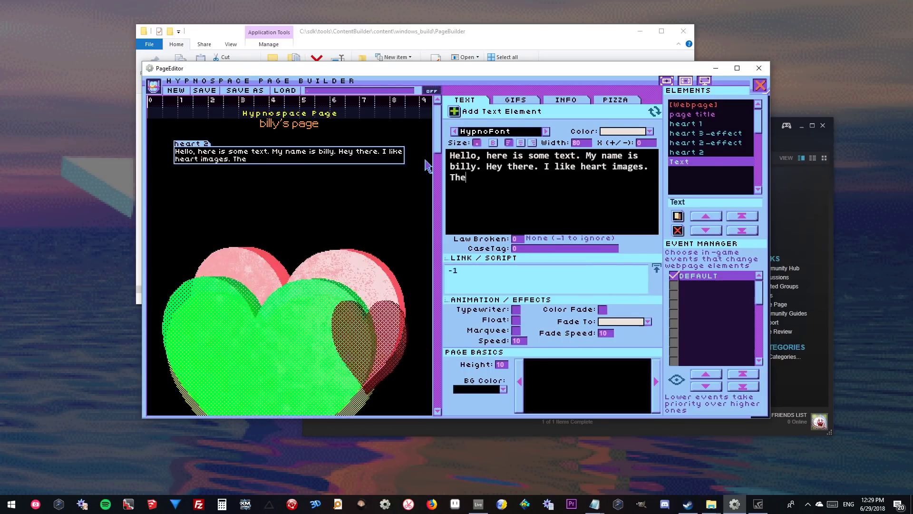
text(y're my favori)
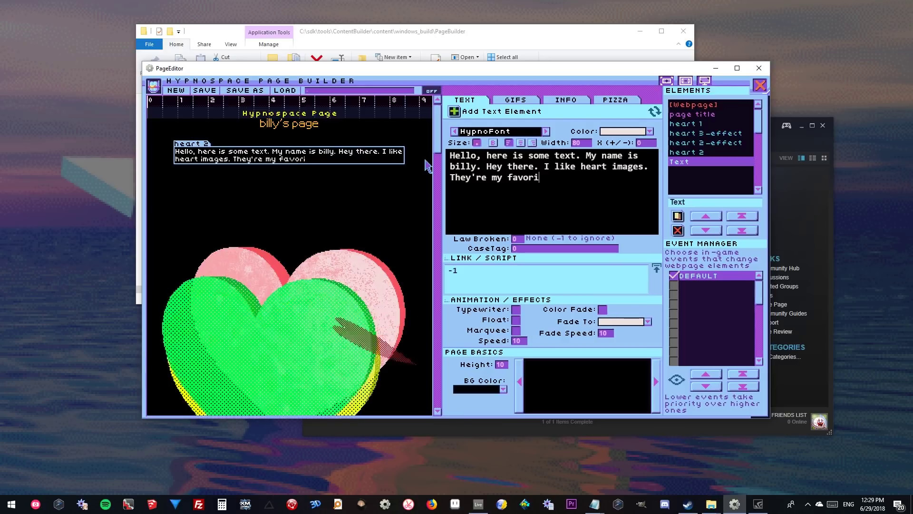
text(te kind of )
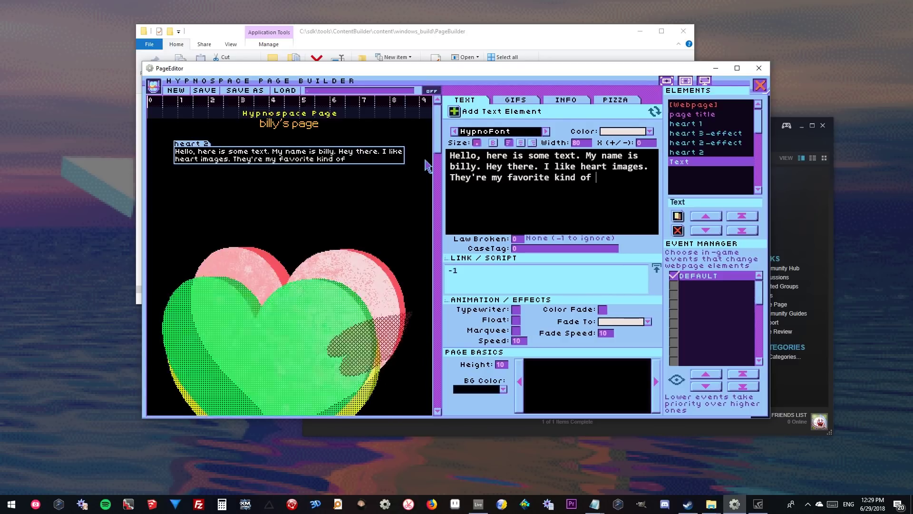
text(digital p)
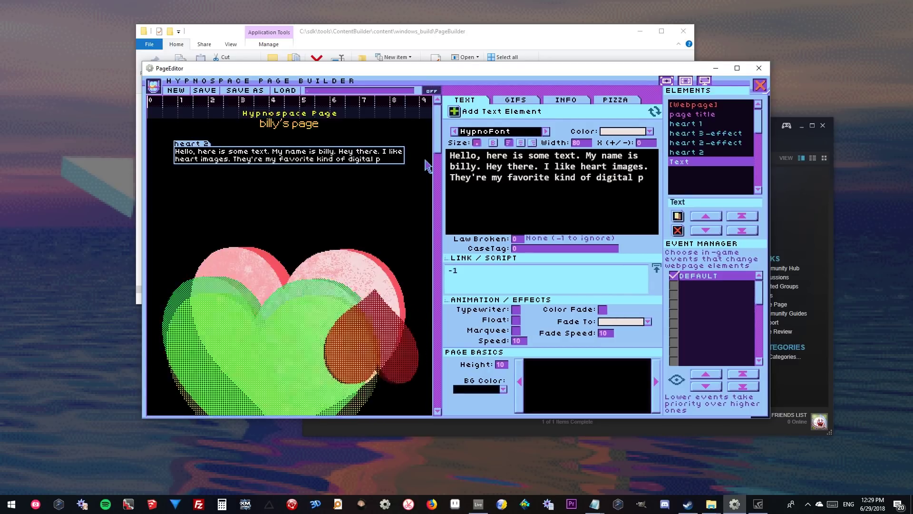
text(icture.)
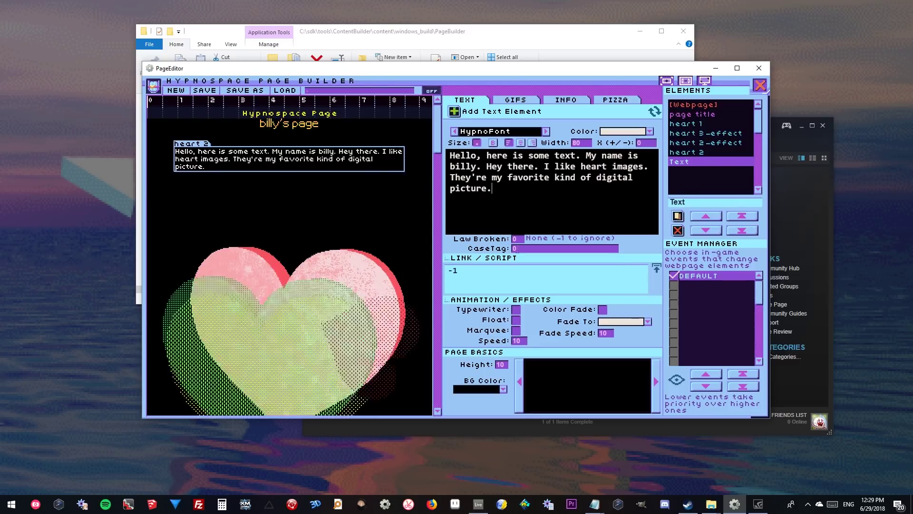
- Copy the whole paragraph and paste it repeatedly until the text element holds four copies
key(ctrl+a)
key(ctrl+c)
key(ctrl+v)
key(ctrl+v)
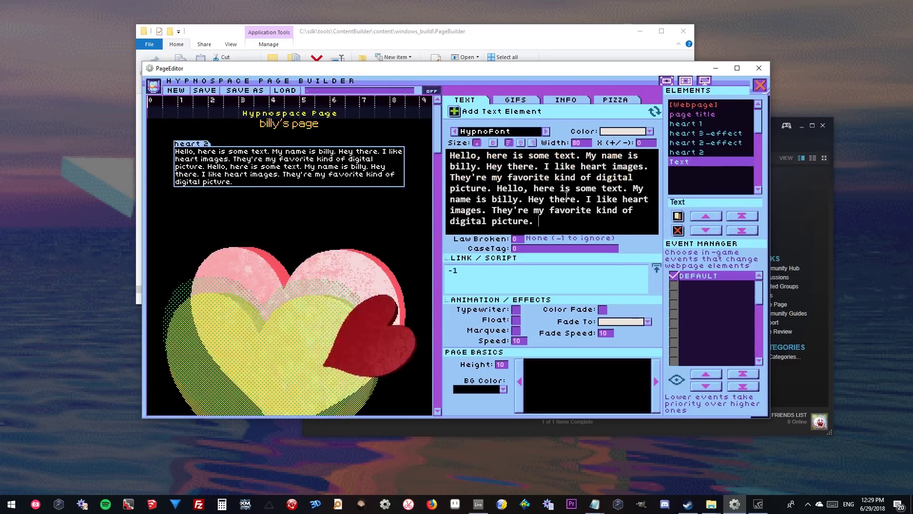
key(ctrl+v)
key(ctrl+v)
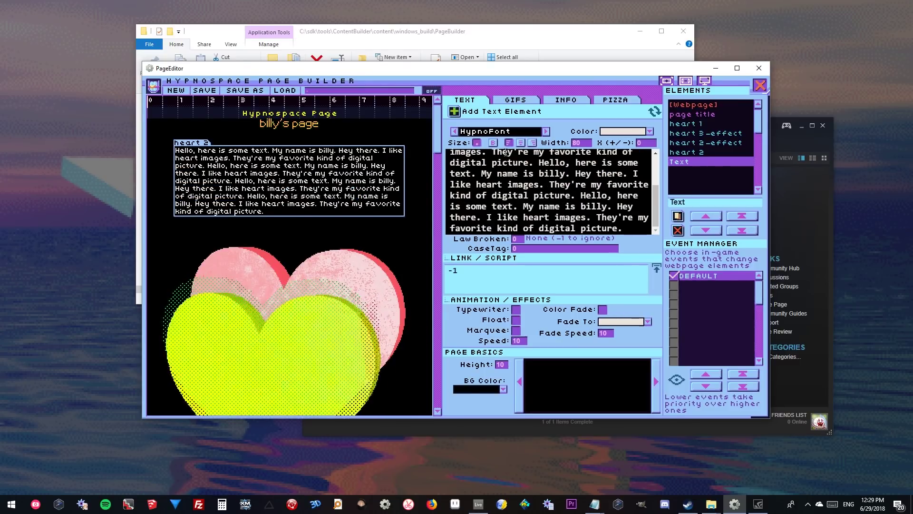
- Set the text element's width to 60 and shift it slightly up toward the title
click(571, 142)
text(60)
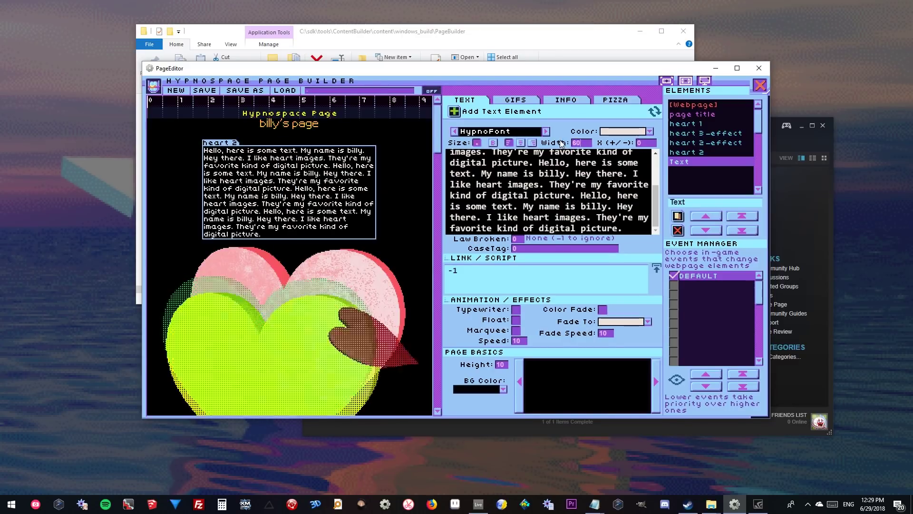
mouse_move(333, 188)
mouse_down()
mouse_move(335, 167)
mouse_move(337, 180)
mouse_up()
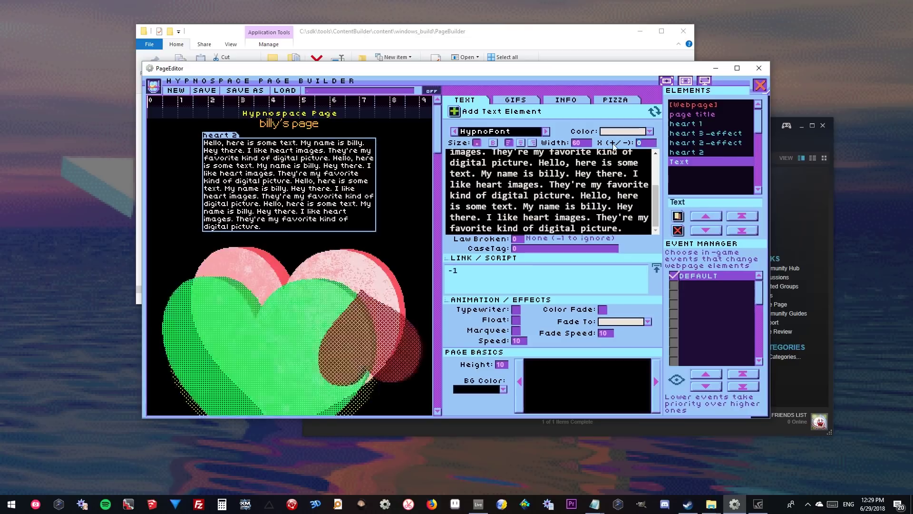
- Set the text block's X offset to -20 and align its text to the right
click(643, 143)
text(-20)
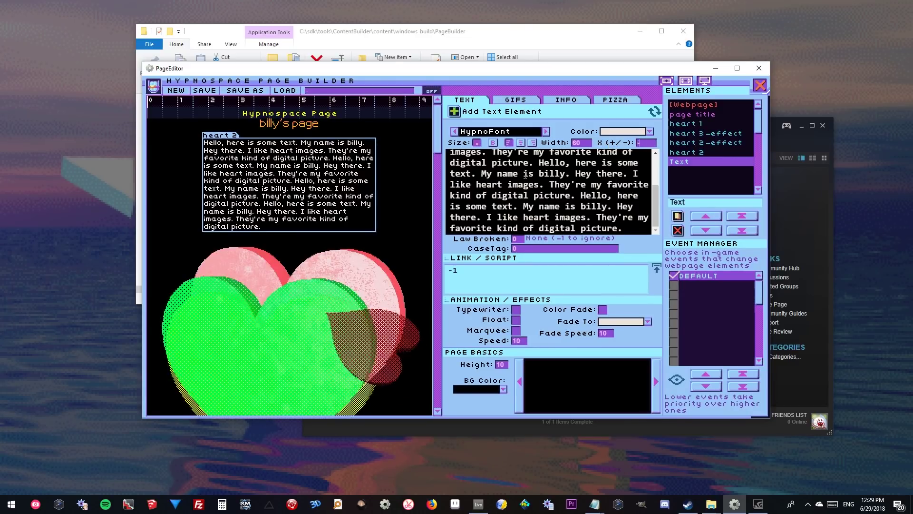
key(Return)
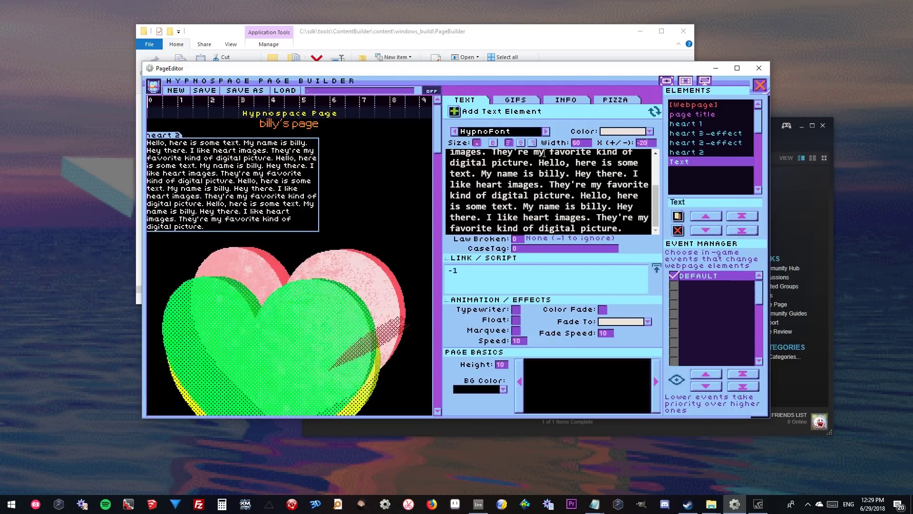
click(532, 143)
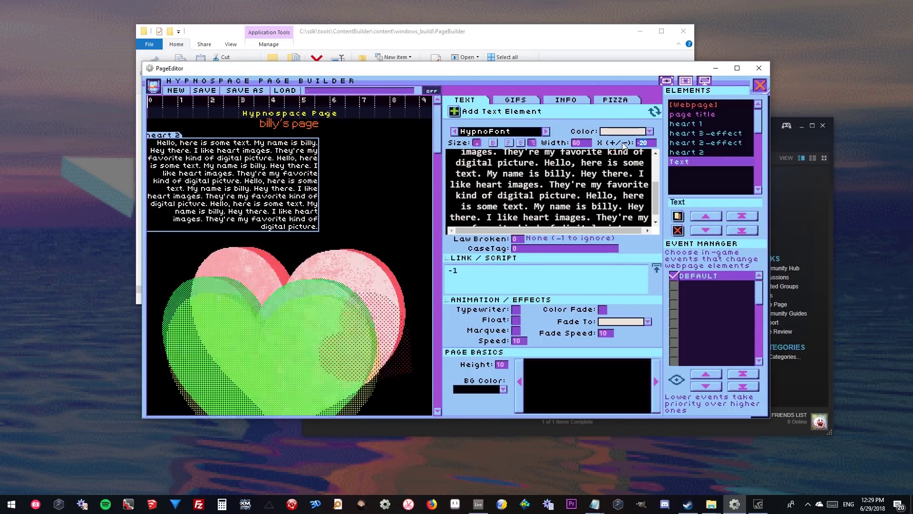
- Set the text block's X offset to -16 and move it down until it slightly overlaps heart 2
text(-1)
key(Return)
text(6)
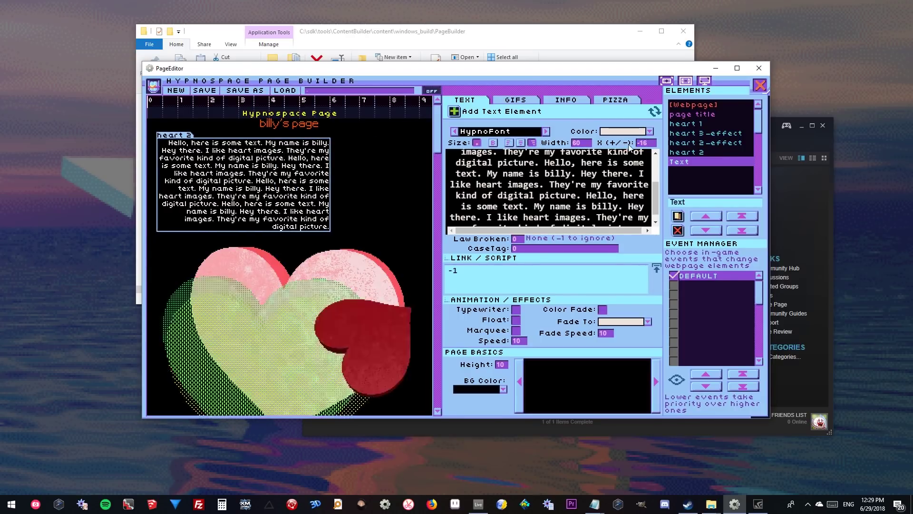
drag(315, 172, 305, 199)
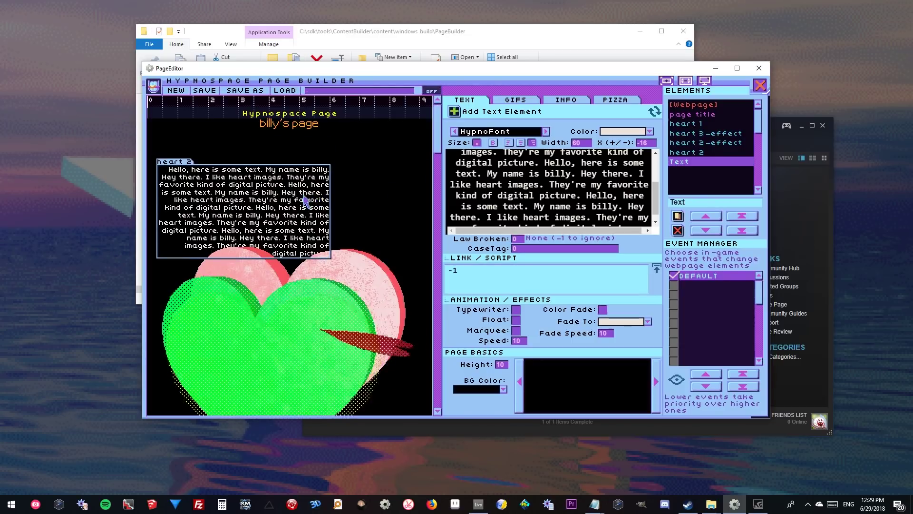
- Scale heart 2 to 0.25, place it beside the text block, and nudge the text block up slightly
click(365, 280)
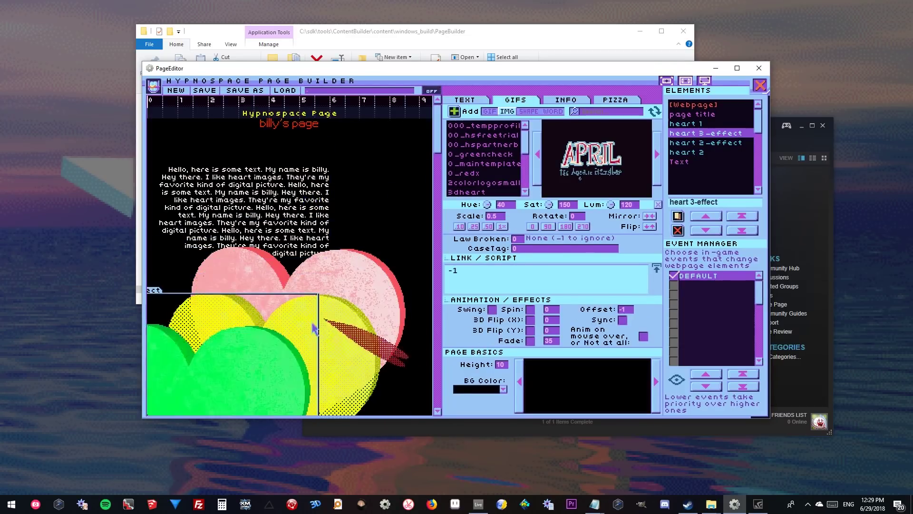
click(366, 273)
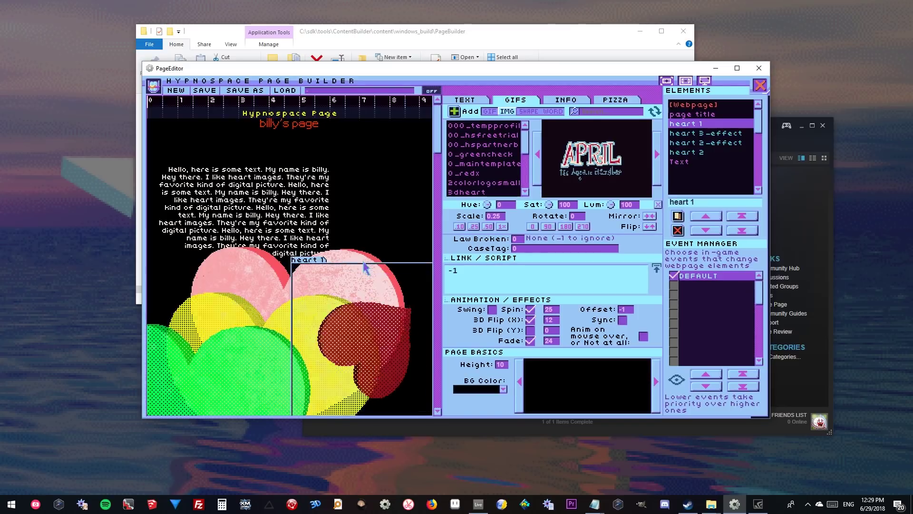
click(362, 261)
drag(362, 261, 424, 136)
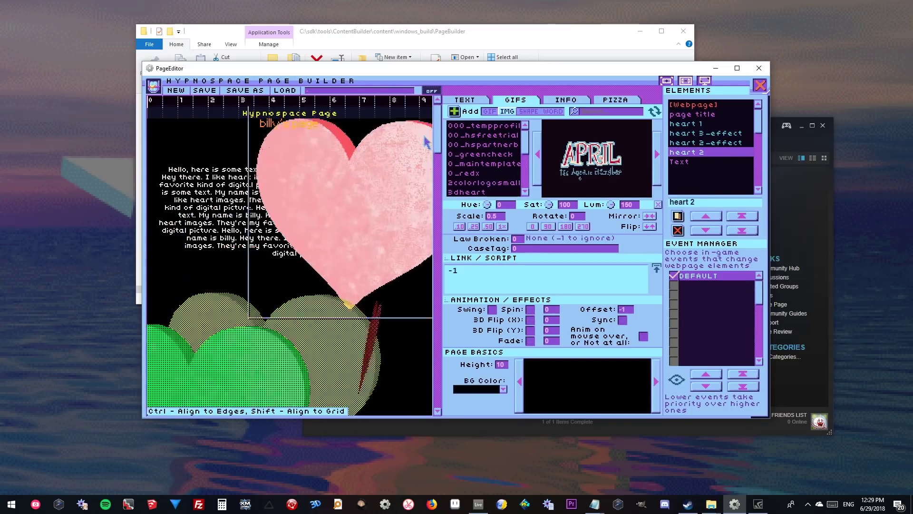
click(473, 227)
drag(366, 194, 382, 205)
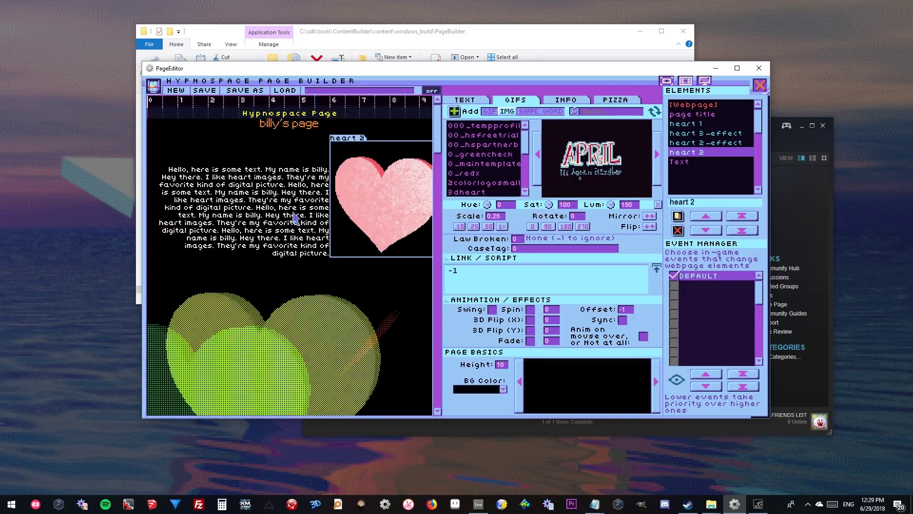
click(309, 242)
click(340, 254)
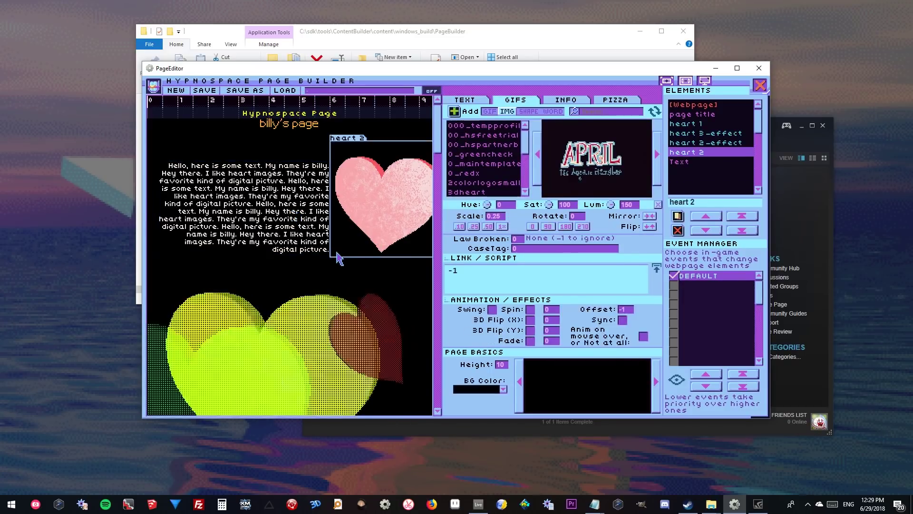
- Insert "/n/n/n" before the first "They're my favorite" and the player-name code "/p" after the first "Hello" in the text element
click(275, 209)
scroll(523, 155, up, 3)
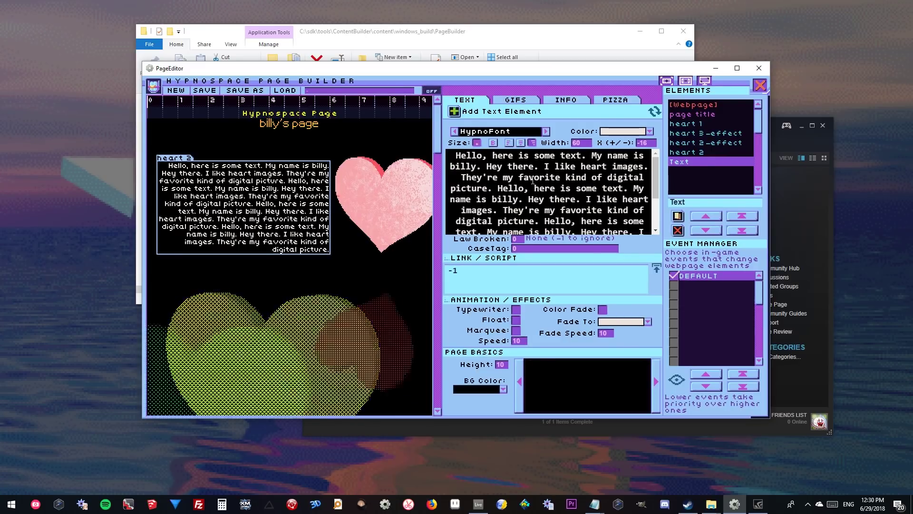
text(/n/n/n)
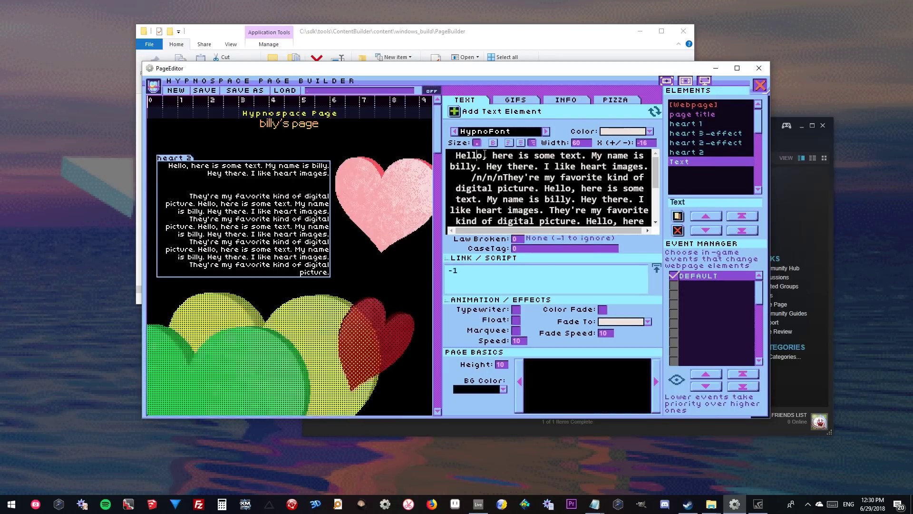
text(/p,)
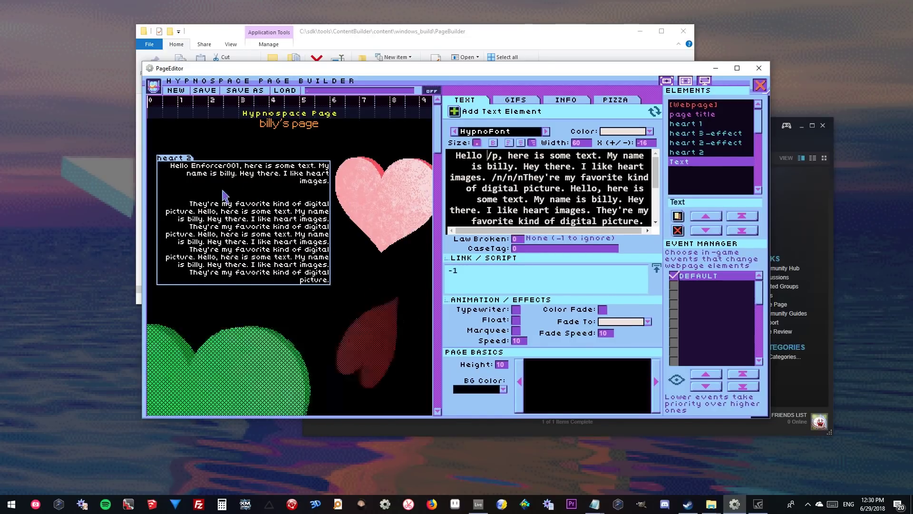
- Move the text block up toward the page title, leaving space above the large hearts
drag(240, 228, 242, 214)
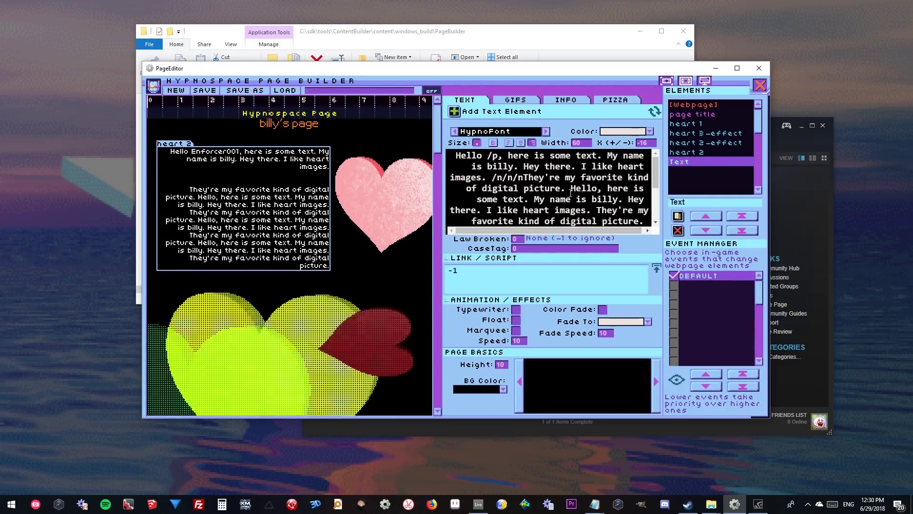
scroll(572, 185, down, 2)
scroll(547, 185, up, 2)
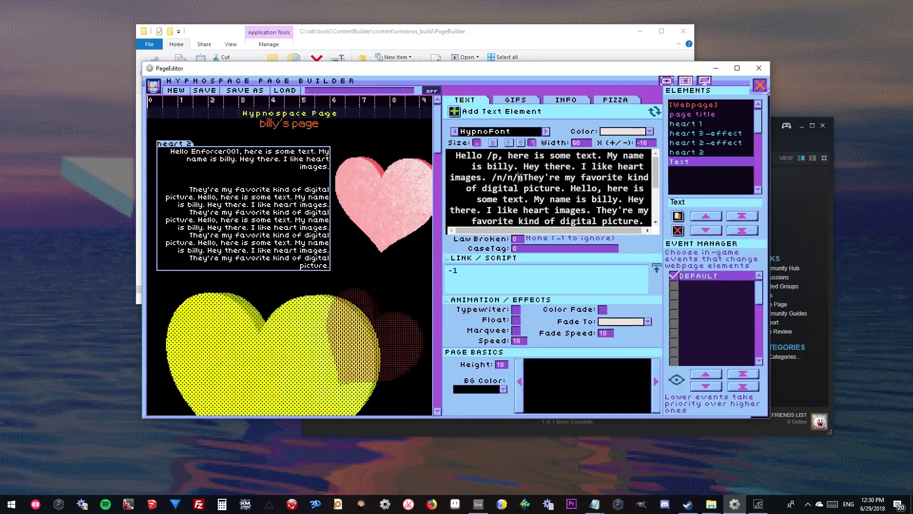
drag(323, 240, 323, 238)
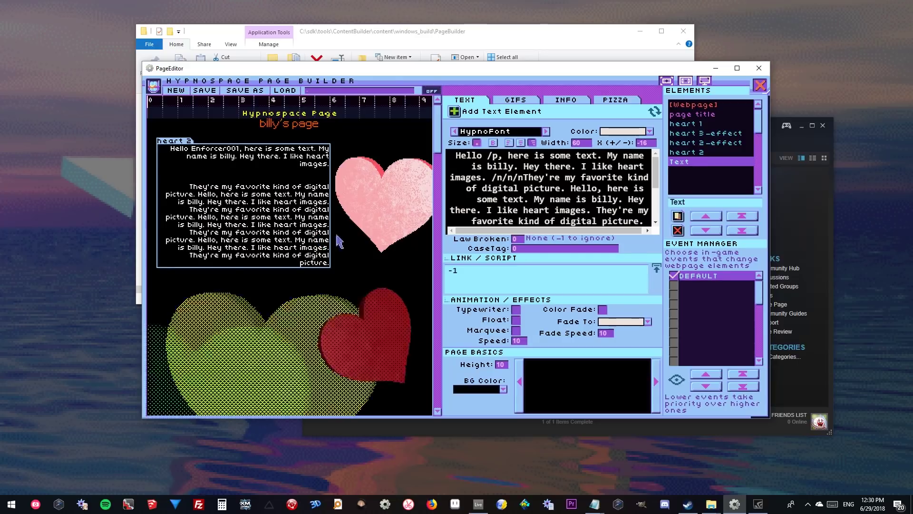
- Enter "fs,lf,sd" as the text block's link script and check the link label on the page
drag(562, 283, 388, 246)
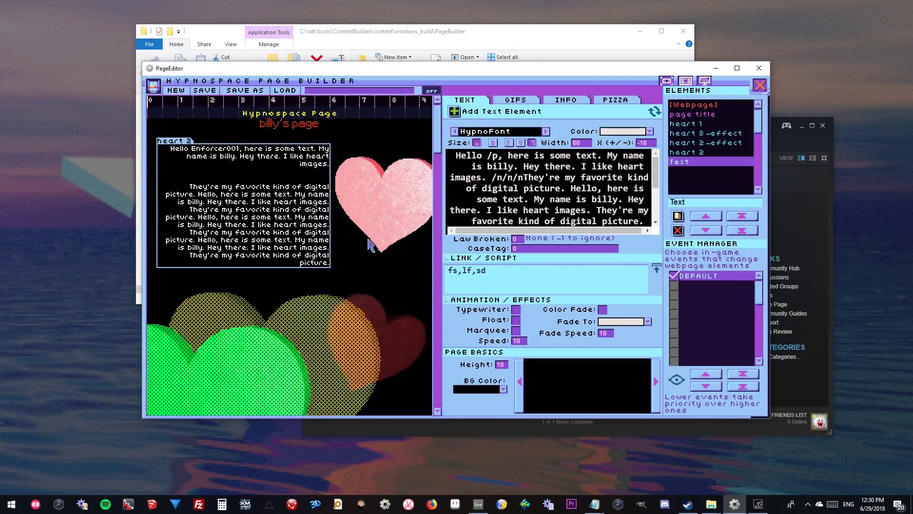
click(336, 266)
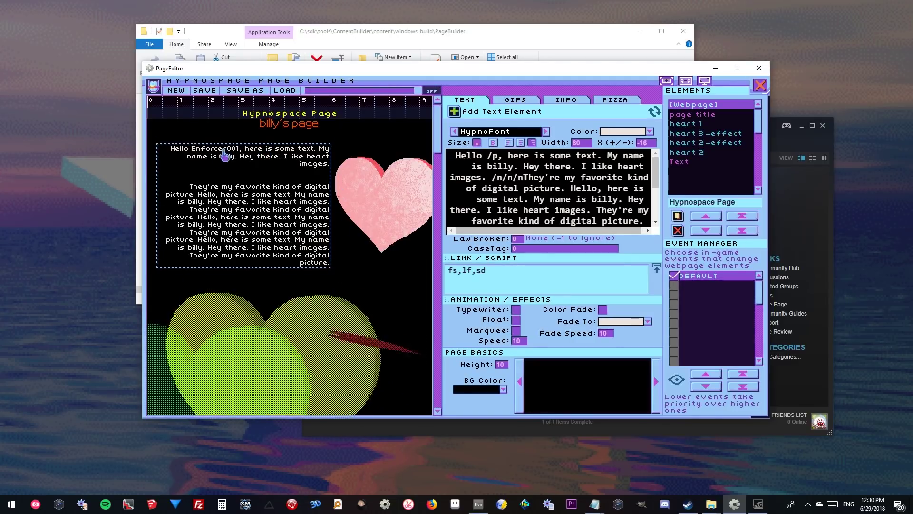
click(284, 213)
- Replace the text block's link script with "anchor:10"
click(500, 291)
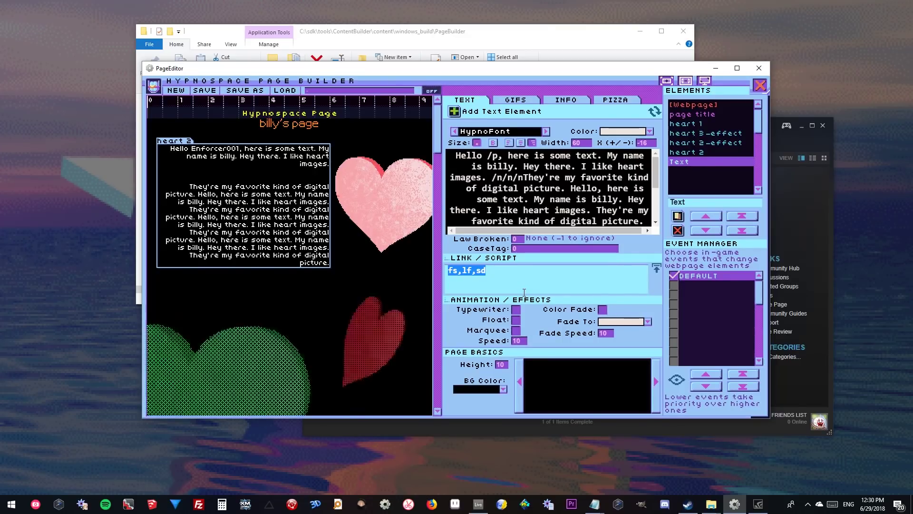
key(BackSpace)
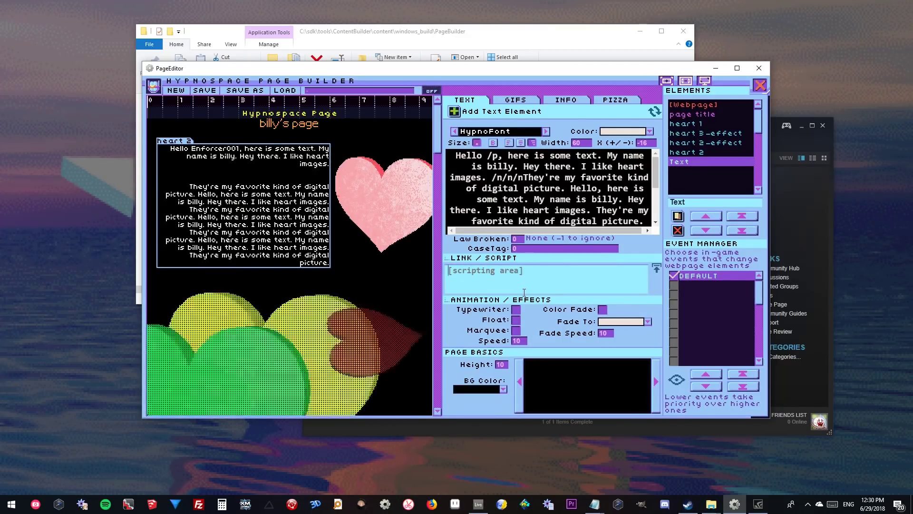
text(anchor:10)
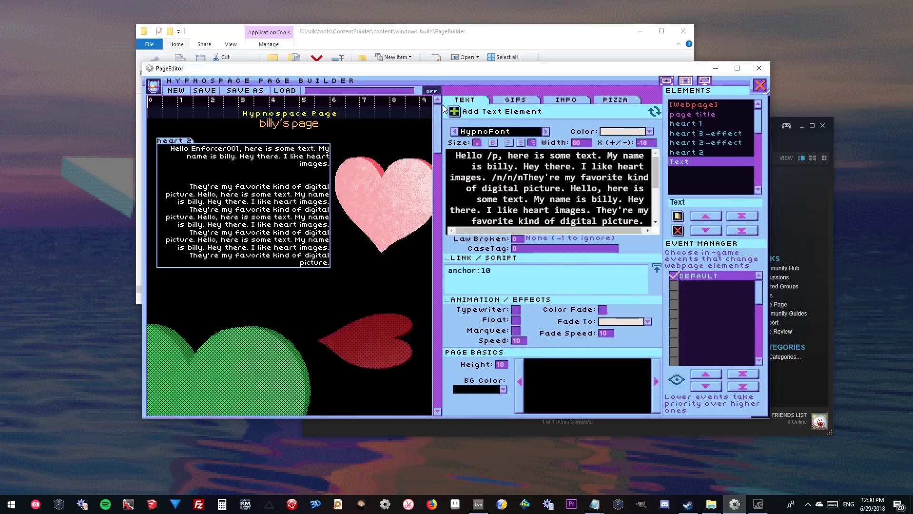
- Turn on the page grid and set the page height to 15
click(438, 91)
scroll(367, 284, down, 1)
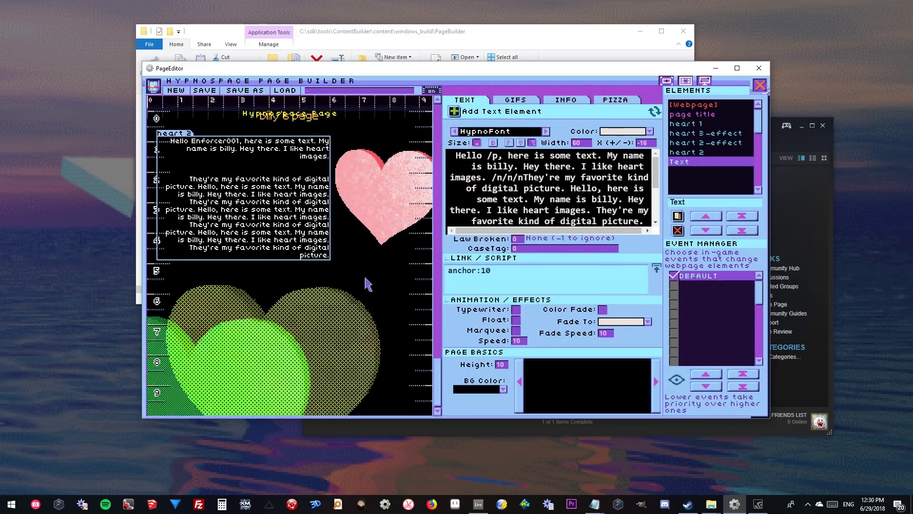
click(504, 364)
key(BackSpace)
text(4)
scroll(312, 305, down, 5)
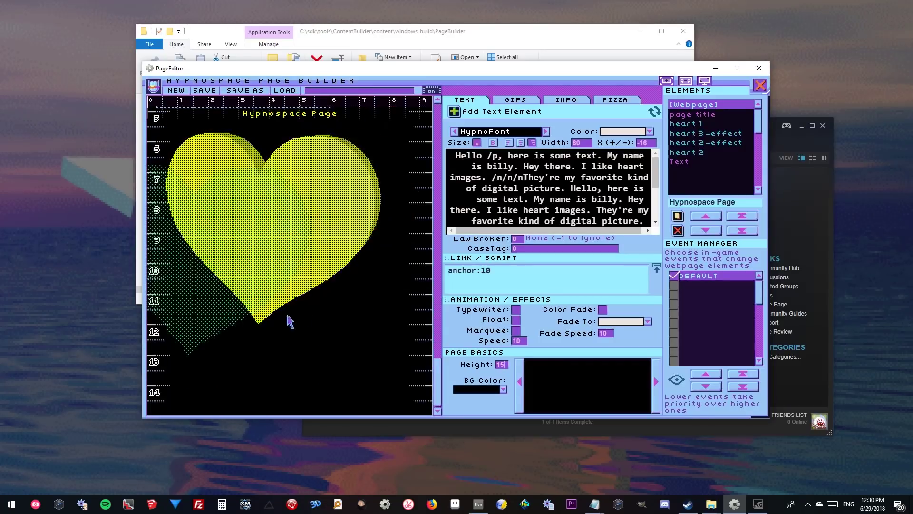
- Move heart 3-effect and heart 2-effect toward the page's right side
click(194, 262)
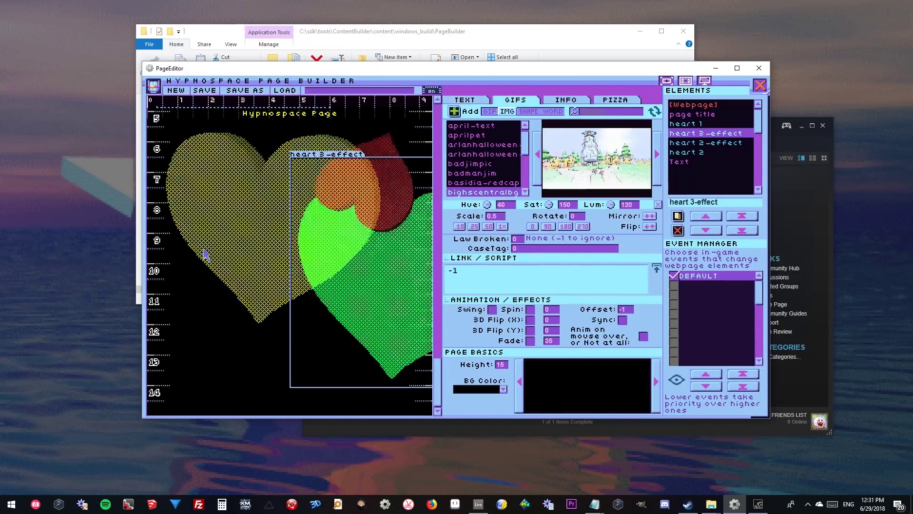
click(224, 262)
click(182, 281)
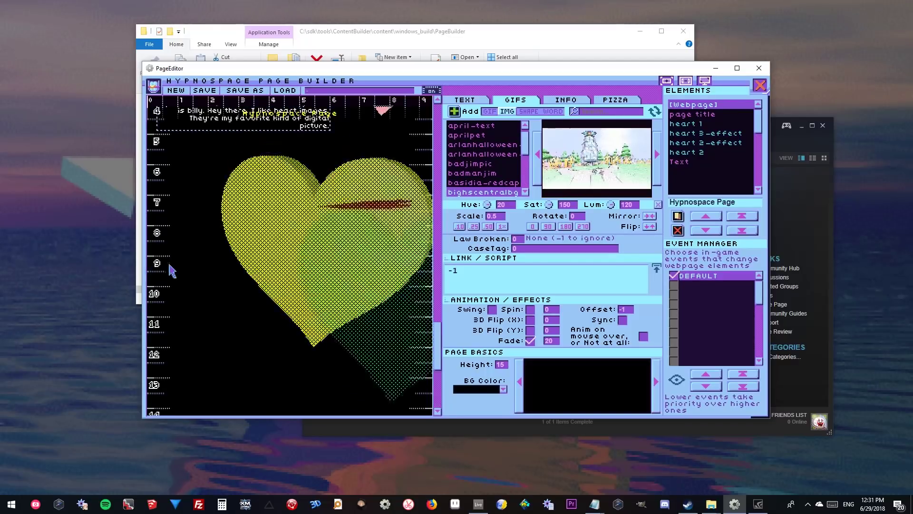
scroll(190, 295, up, 5)
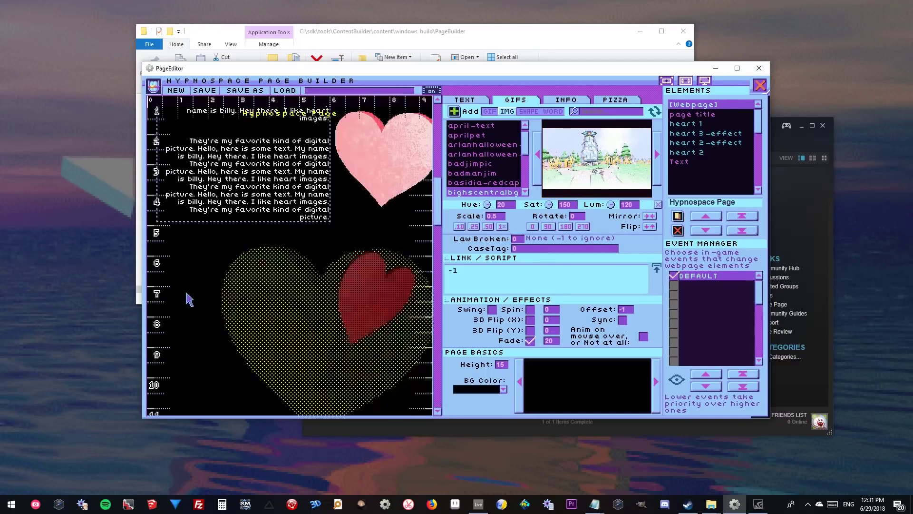
- Reset the text block's link script to -1
click(280, 212)
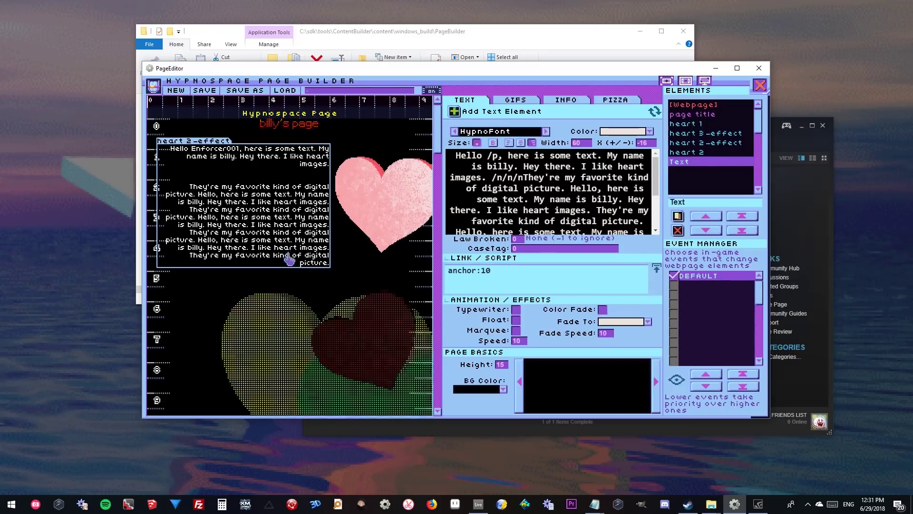
scroll(154, 279, down, 5)
scroll(190, 286, up, 5)
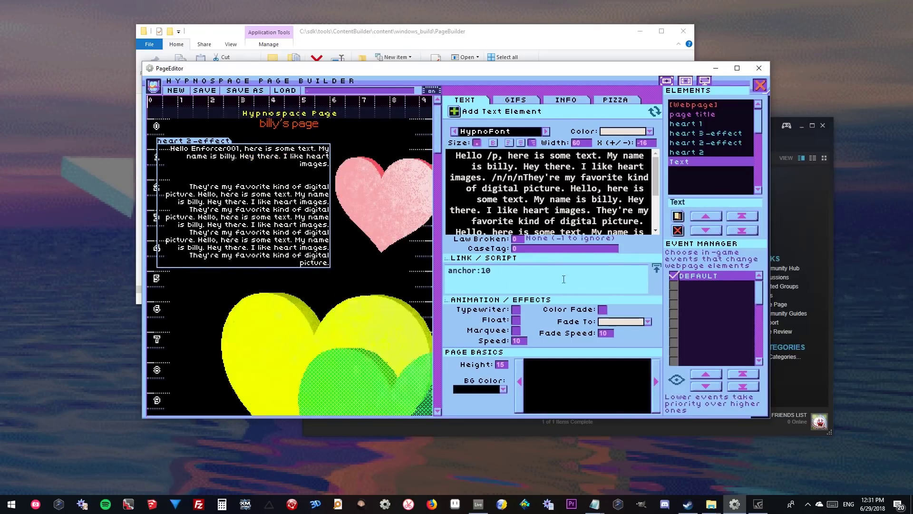
drag(492, 271, 380, 252)
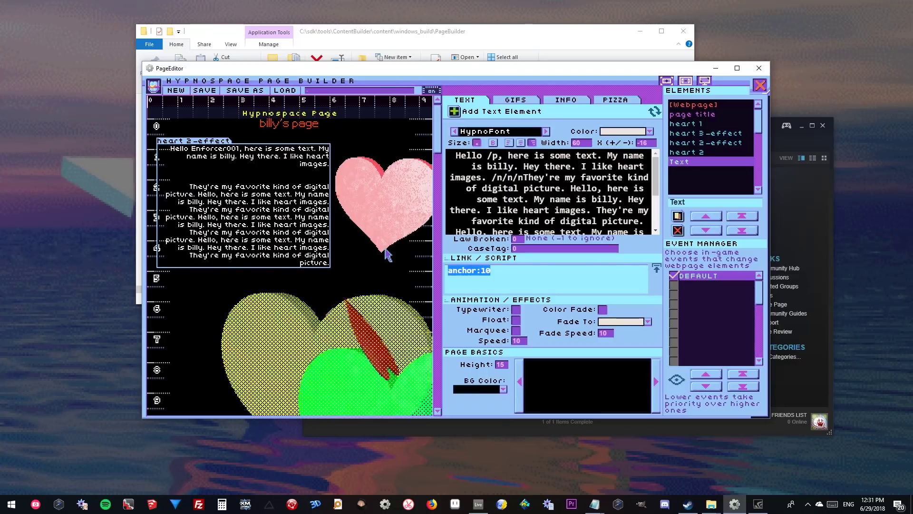
text(-1)
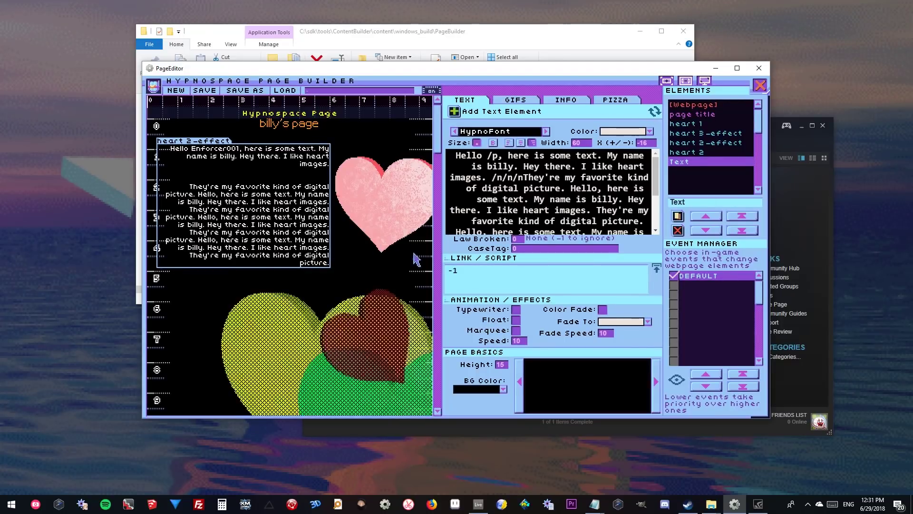
click(395, 247)
click(283, 262)
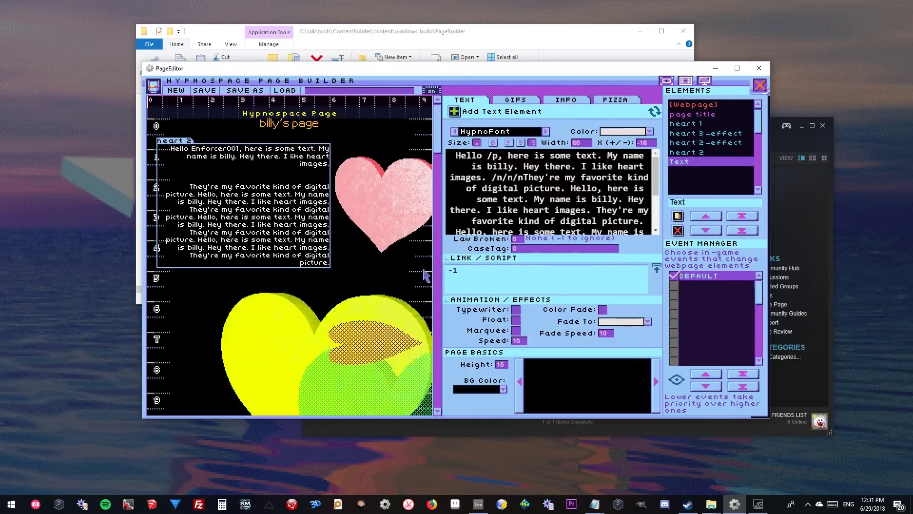
- Clear the text block's link script and try to link it to ~easysurvey8.hsp from the 01_hypnospace central folder
drag(469, 271, 443, 272)
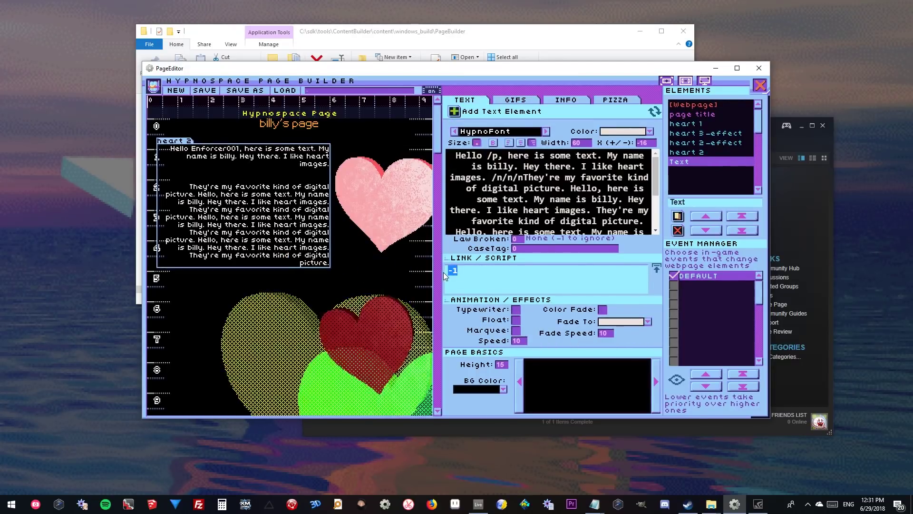
click(656, 270)
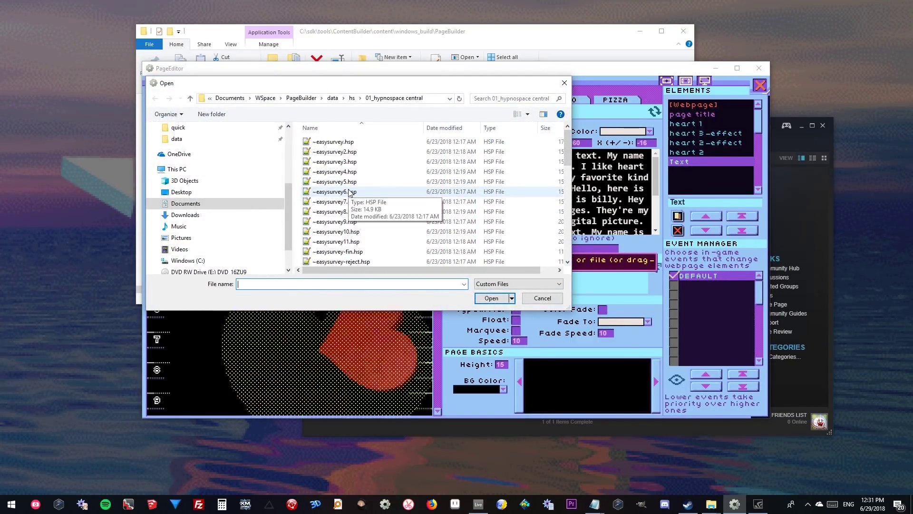
click(341, 213)
click(491, 298)
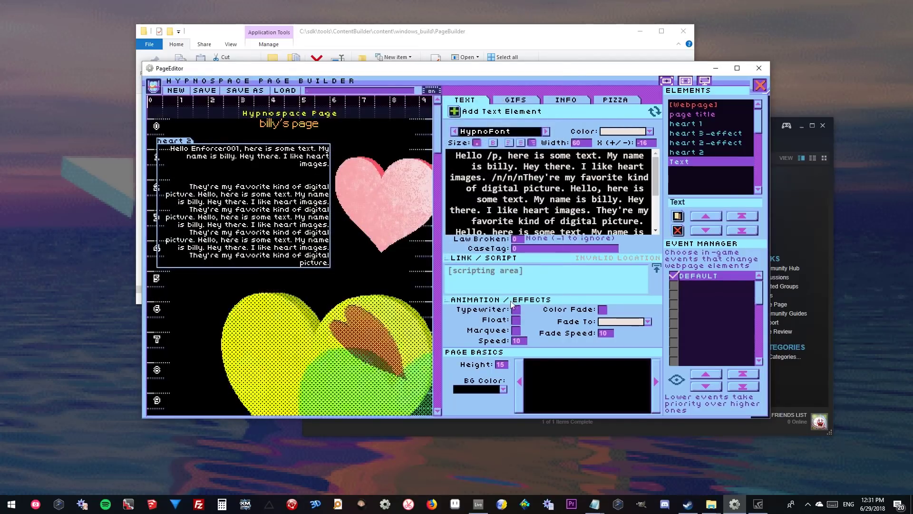
click(656, 267)
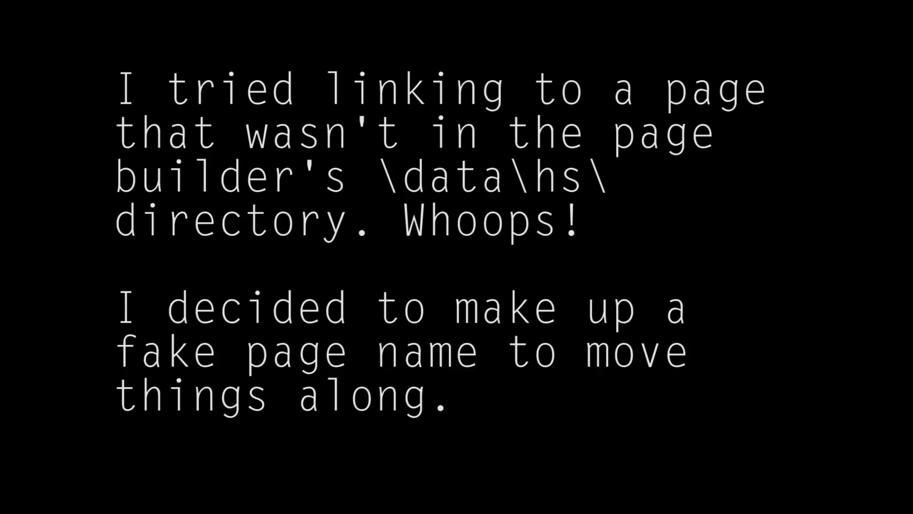